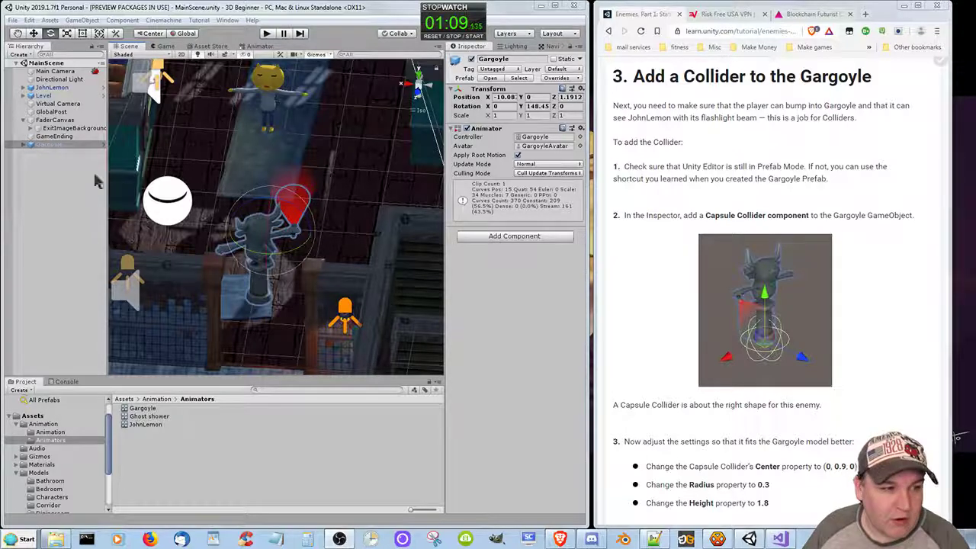
Open the Gargoyle prefab in Prefab Mode and add a Capsule Collider component to the Gargoyle GameObject
{"action": "left_click", "coordinate": [104, 145]}
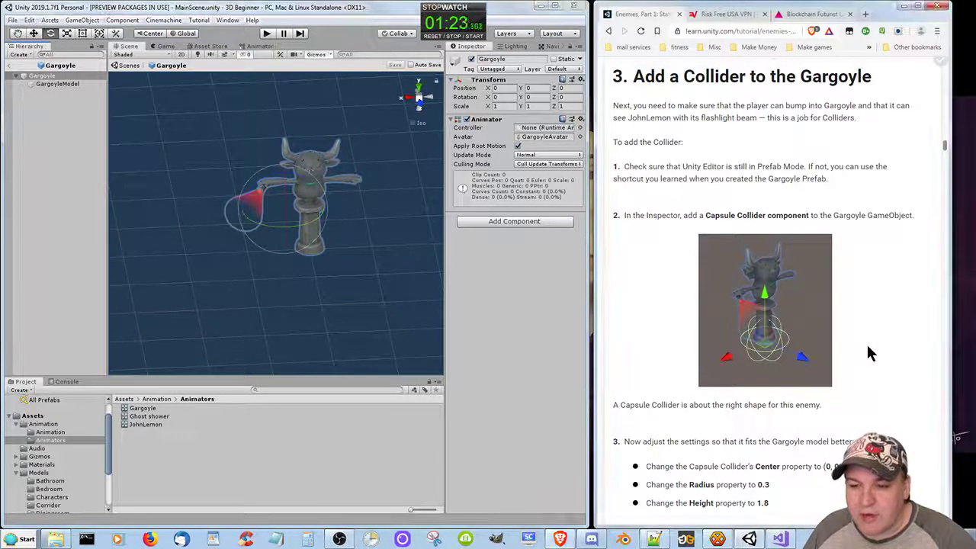
{"action": "scroll", "coordinate": [872, 352], "scroll_direction": "down", "scroll_amount": 2}
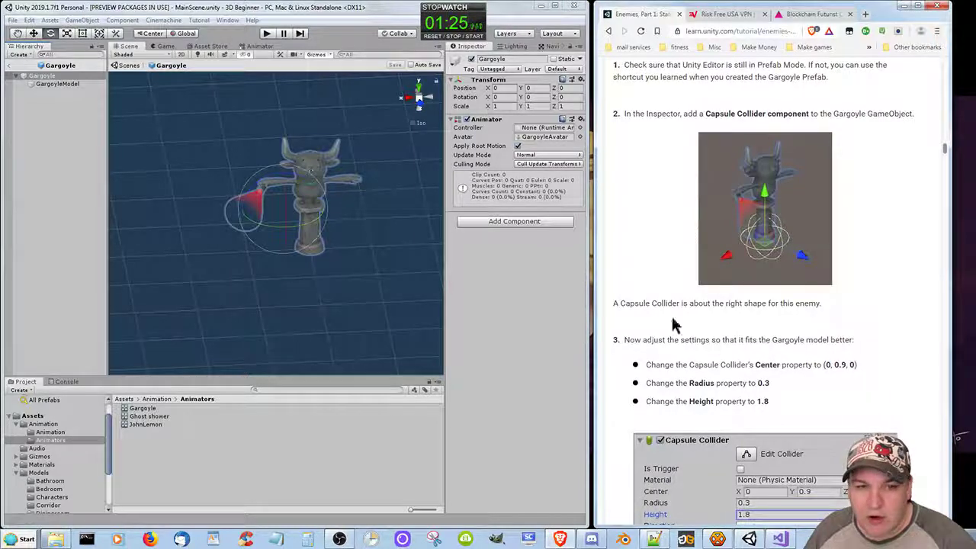
{"action": "left_click", "coordinate": [497, 222]}
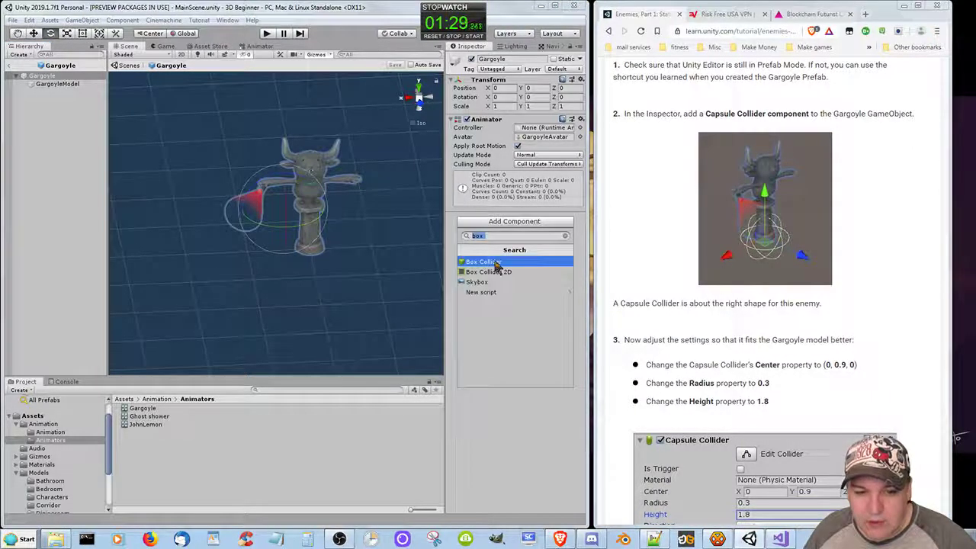
{"action": "type", "text": "c"}
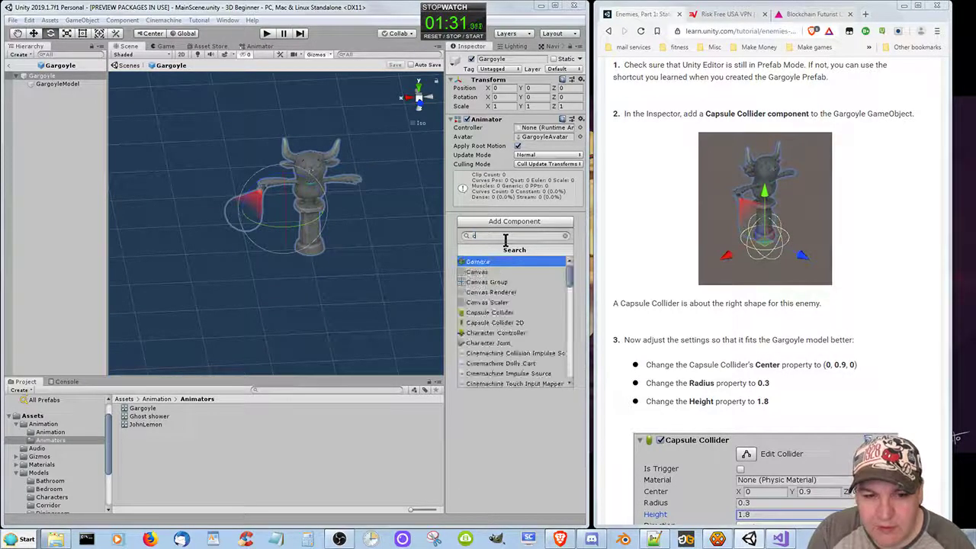
{"action": "type", "text": "ap"}
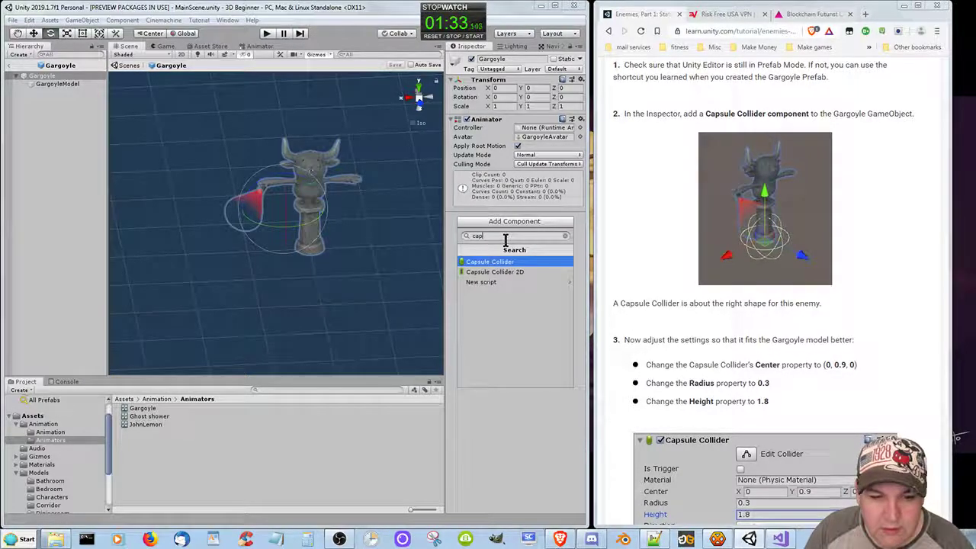
{"action": "key", "text": "Return"}
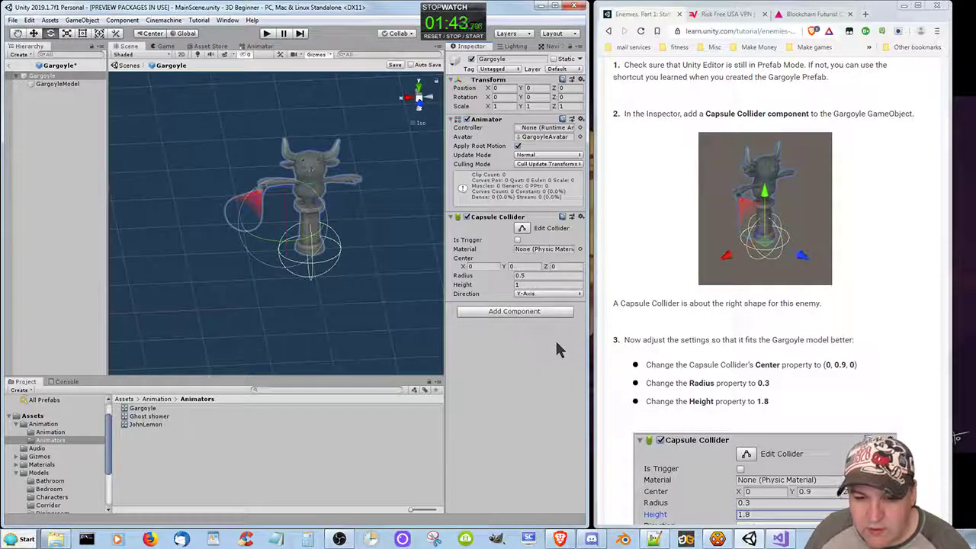
Fit the Gargoyle's Capsule Collider by setting its Center Y to 0.9, Radius to 0.3 and Height to 1.8
{"action": "left_click", "coordinate": [33, 34]}
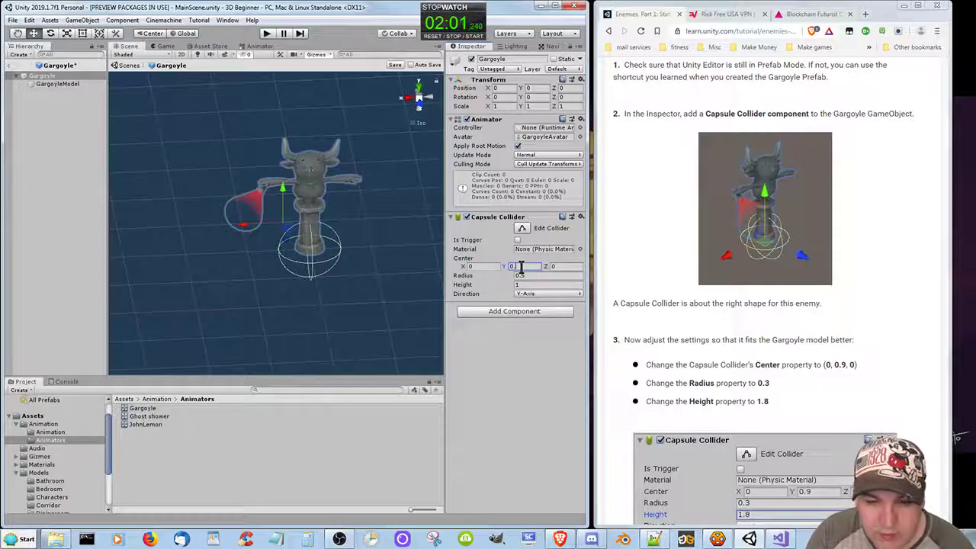
{"action": "type", "text": "9"}
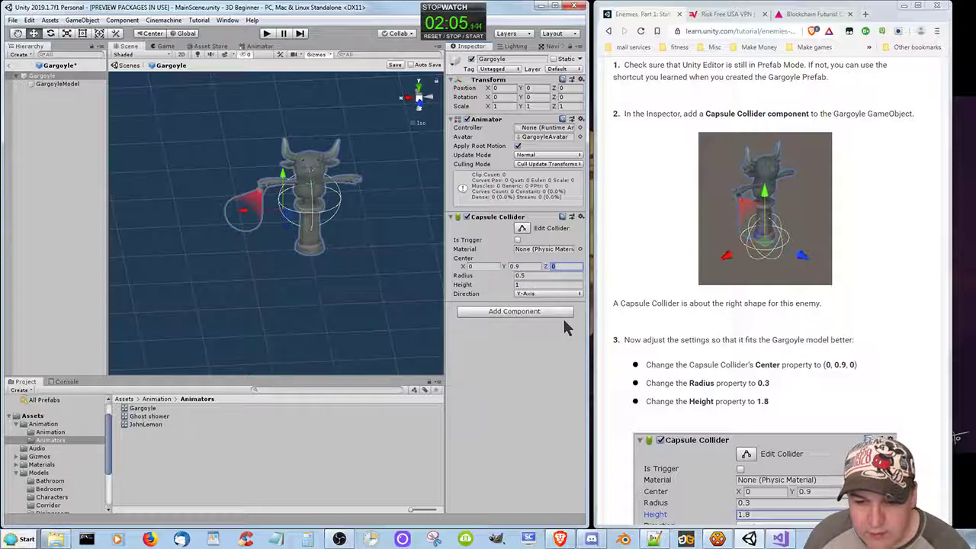
{"action": "left_click", "coordinate": [523, 276]}
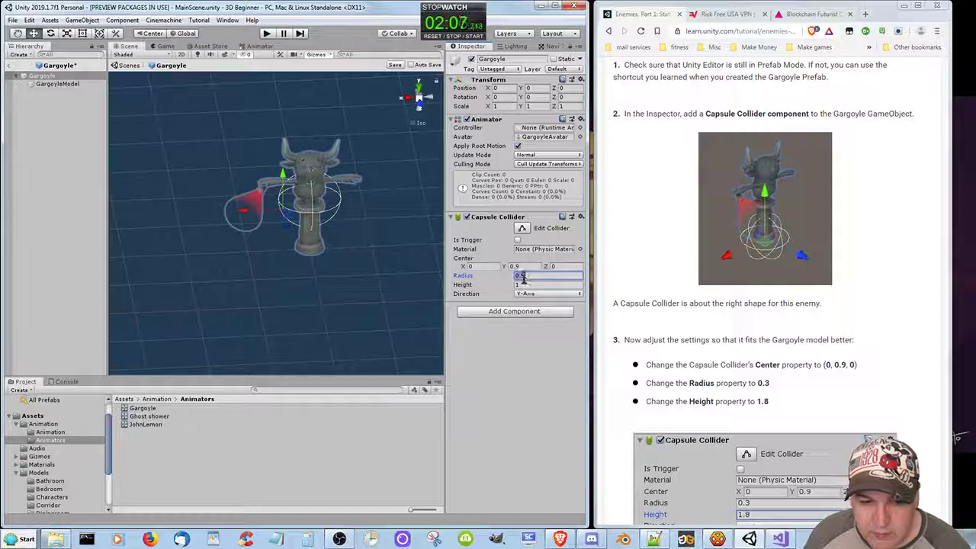
{"action": "left_click", "coordinate": [525, 278]}
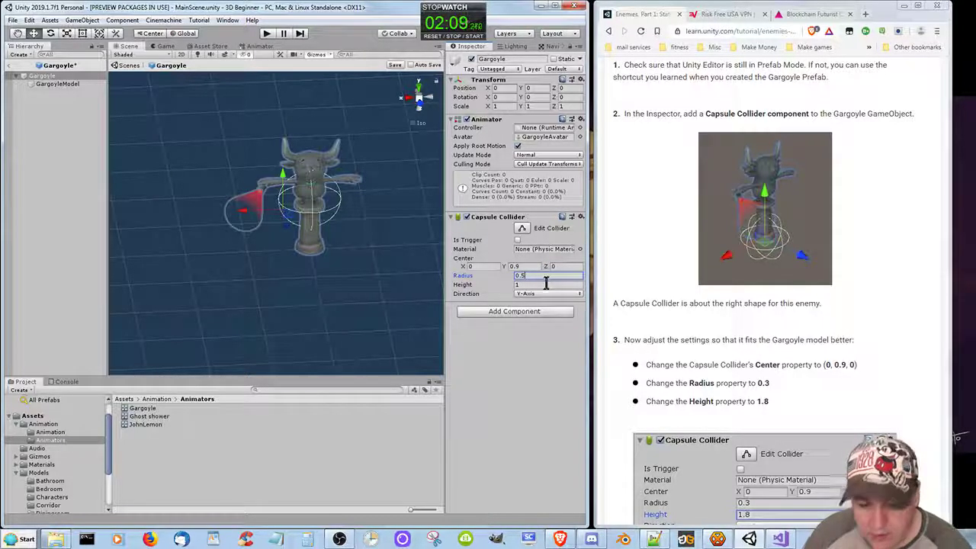
{"action": "key", "text": "BackSpace"}
{"action": "type", "text": "3"}
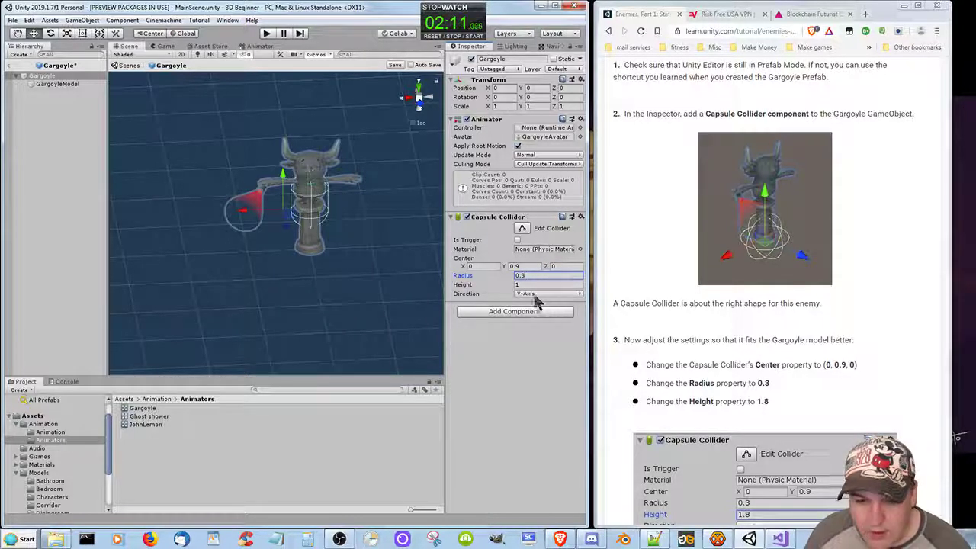
{"action": "left_click", "coordinate": [555, 286]}
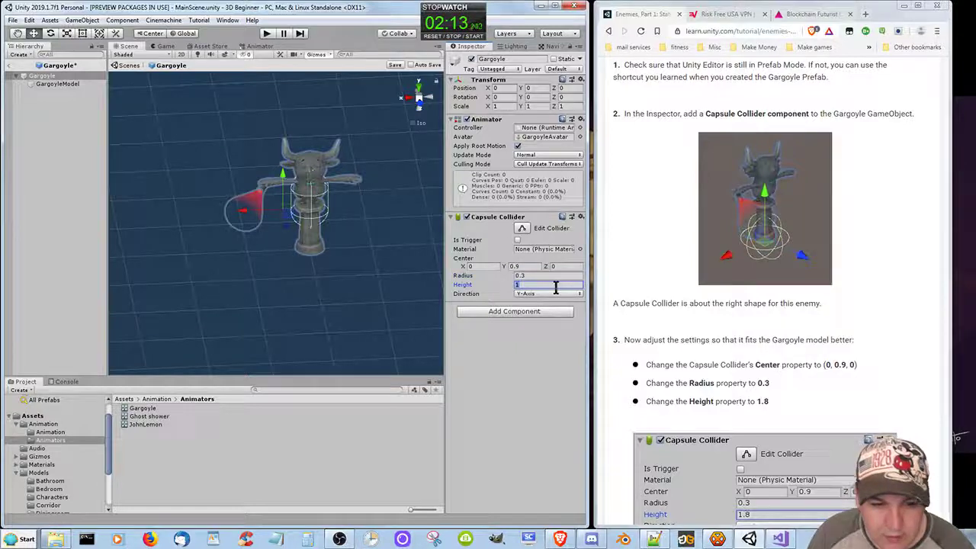
{"action": "type", "text": "1.8"}
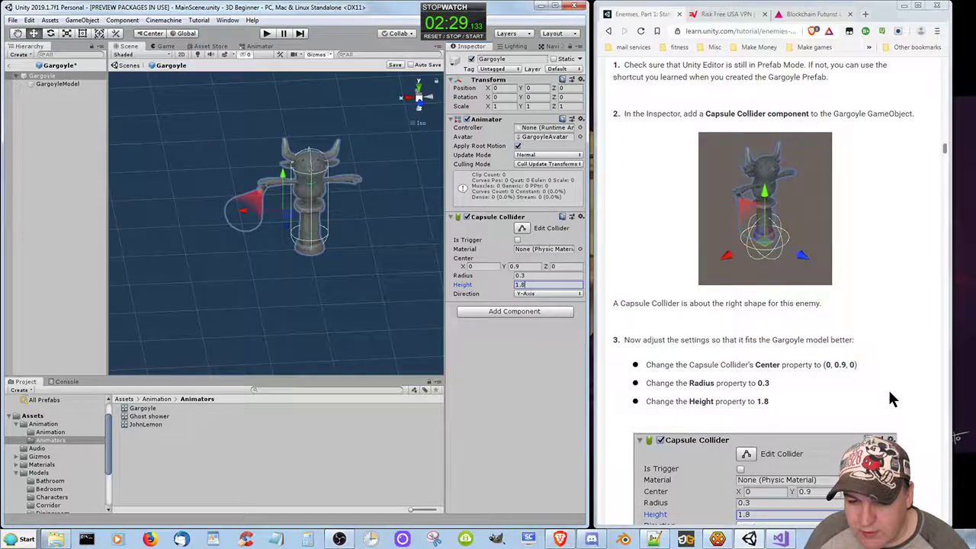
Capture a screen region showing the gargoyle's collider beside the tutorial's reference image, and save and show it in Screenshot Captor
{"action": "scroll", "coordinate": [888, 389], "scroll_direction": "down", "scroll_amount": 3}
{"action": "scroll", "coordinate": [889, 399], "scroll_direction": "down", "scroll_amount": 1}
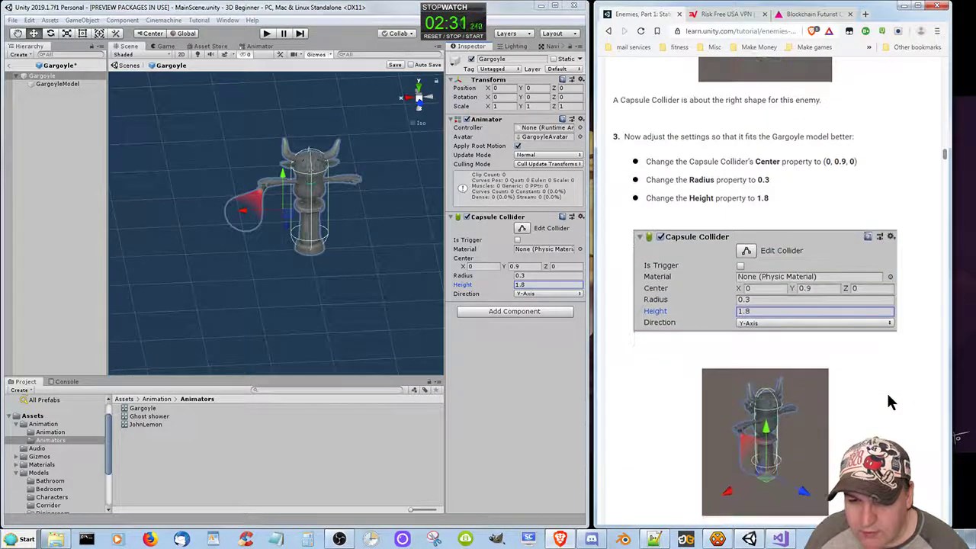
{"action": "scroll", "coordinate": [888, 402], "scroll_direction": "down", "scroll_amount": 2}
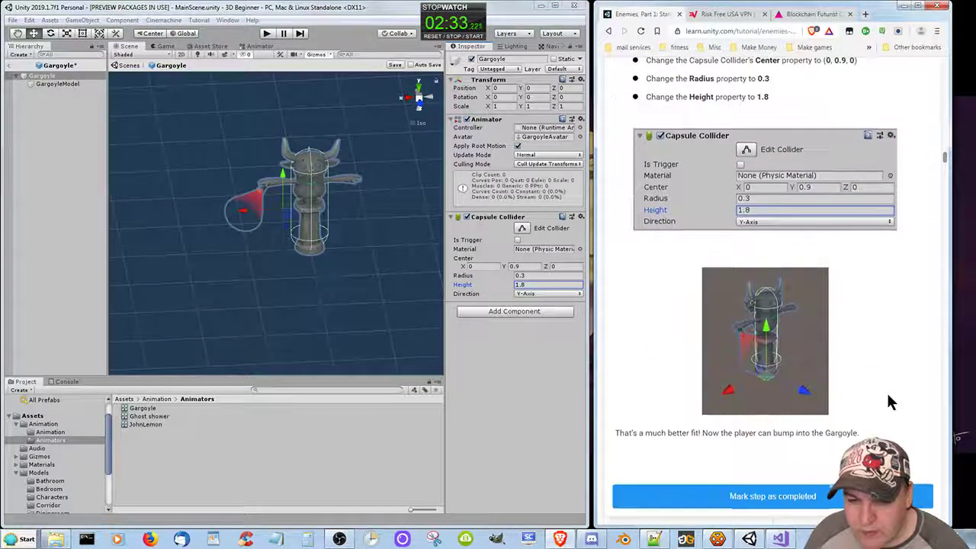
{"action": "scroll", "coordinate": [888, 402], "scroll_direction": "down", "scroll_amount": 1}
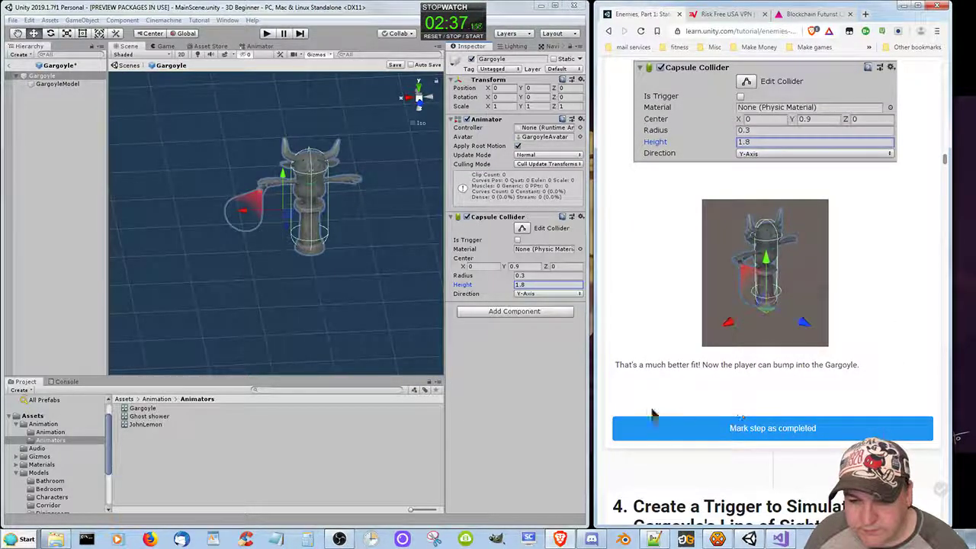
{"action": "left_click", "coordinate": [297, 329]}
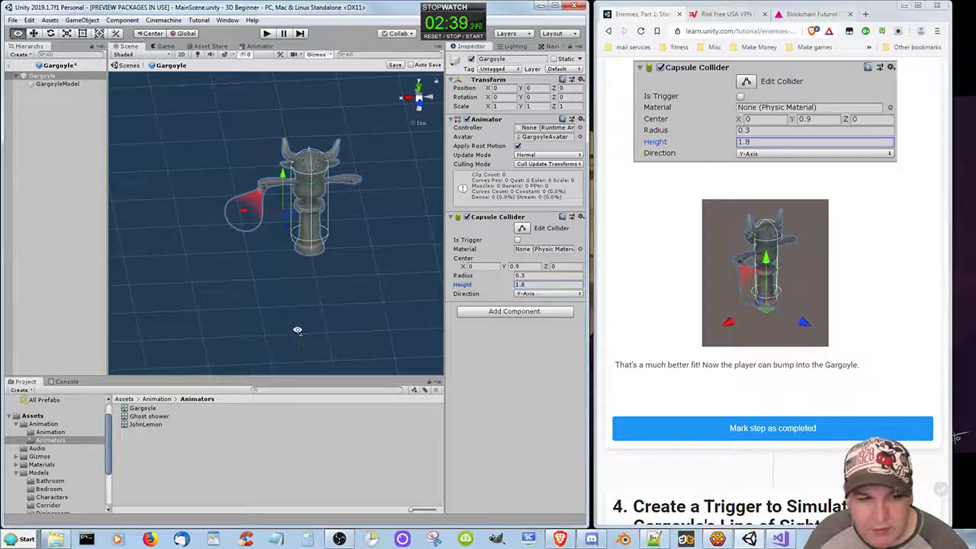
{"action": "left_click_drag", "start_coordinate": [297, 331], "coordinate": [359, 353], "text": "alt"}
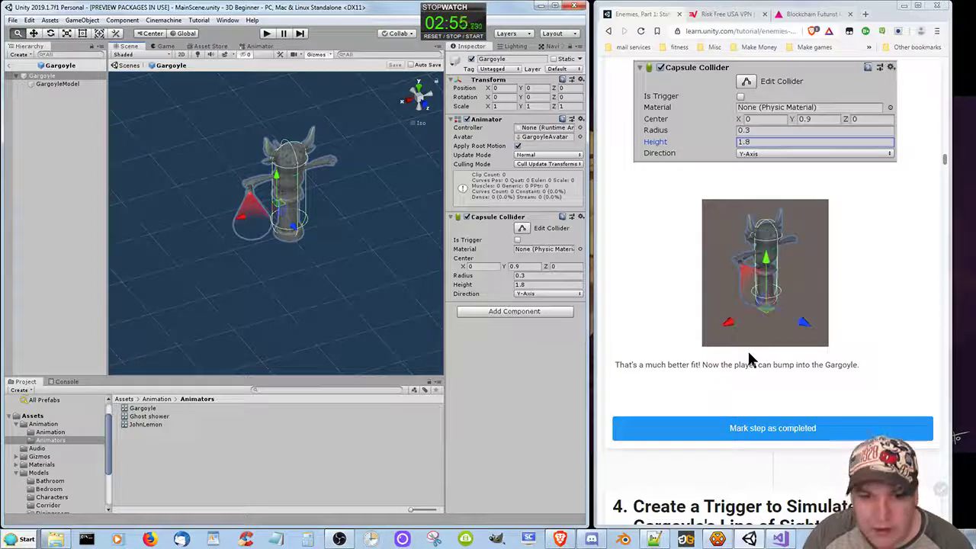
{"action": "key", "text": "Print"}
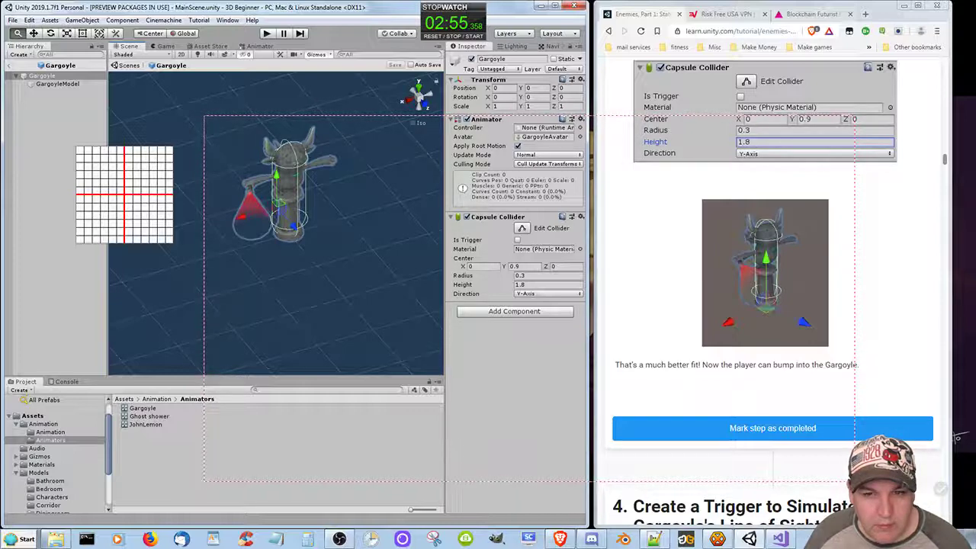
{"action": "left_click", "coordinate": [855, 481]}
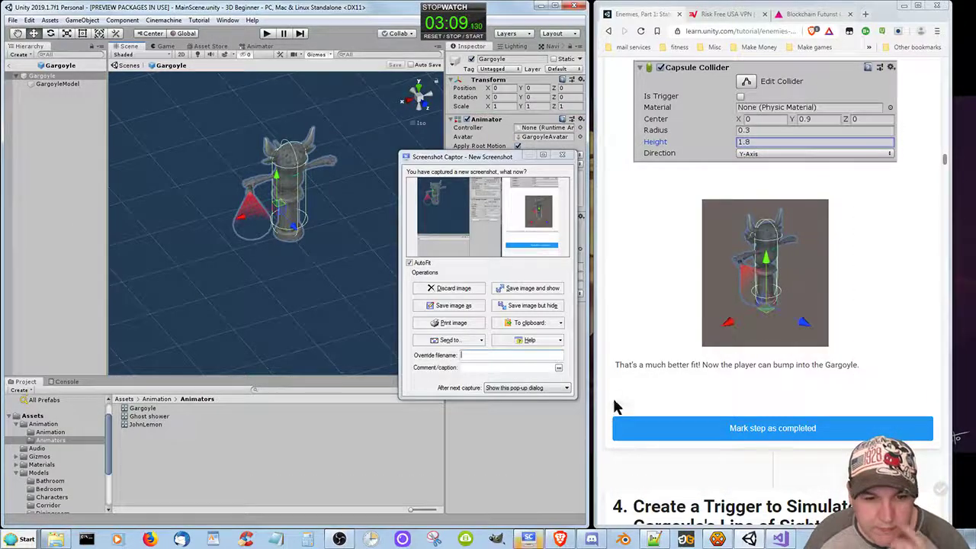
{"action": "left_click", "coordinate": [534, 288]}
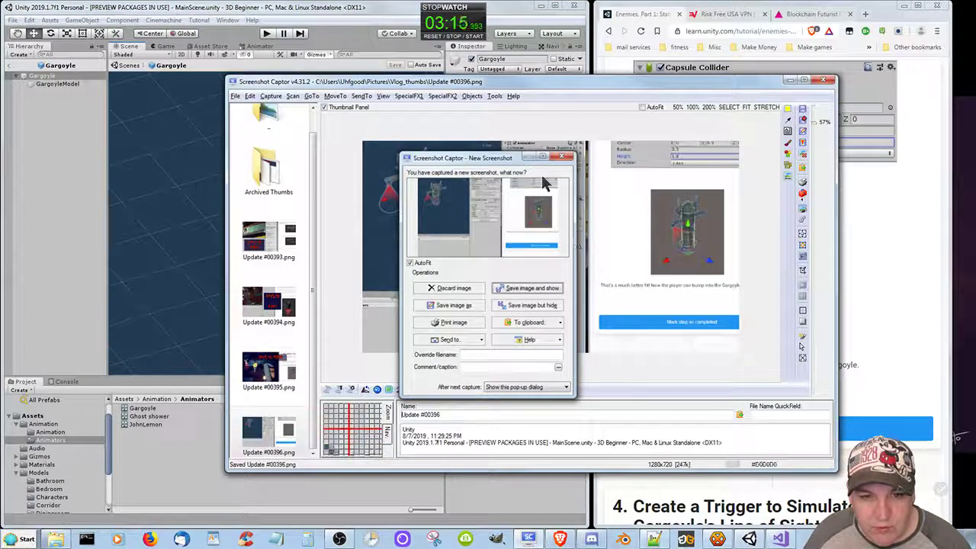
Add a text box reading "DevLog #396" to the screenshot and fit it over the lower middle of the image
{"action": "left_click", "coordinate": [789, 133]}
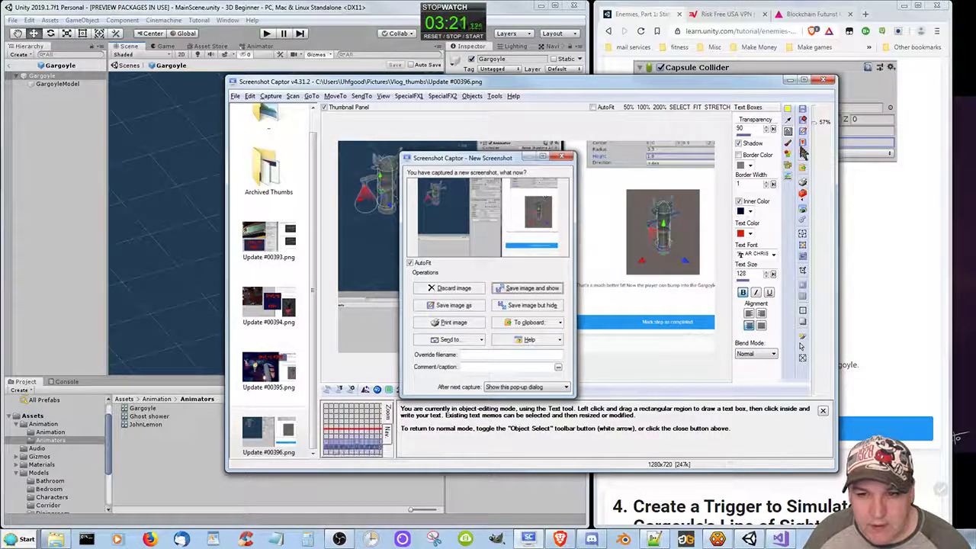
{"action": "left_click_drag", "start_coordinate": [431, 160], "coordinate": [617, 257]}
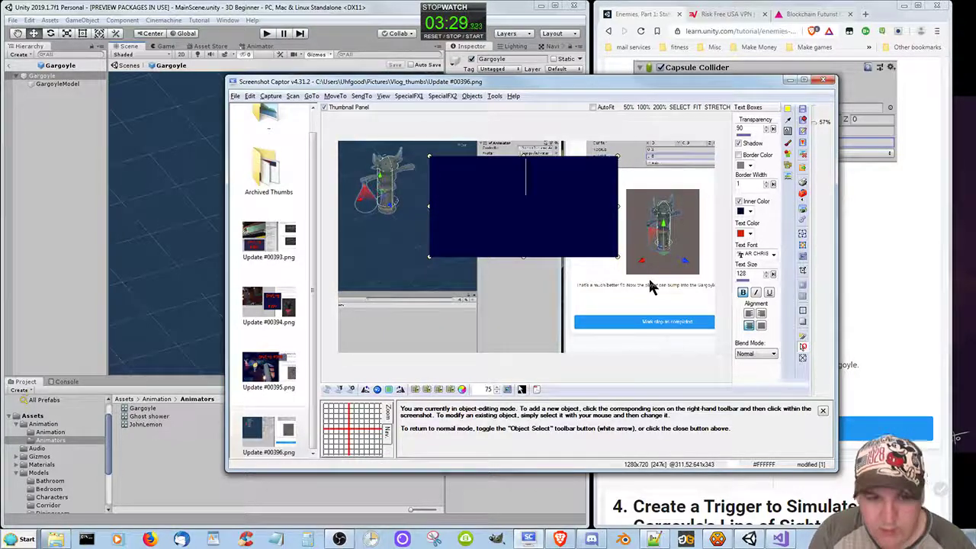
{"action": "type", "text": "DevLog"}
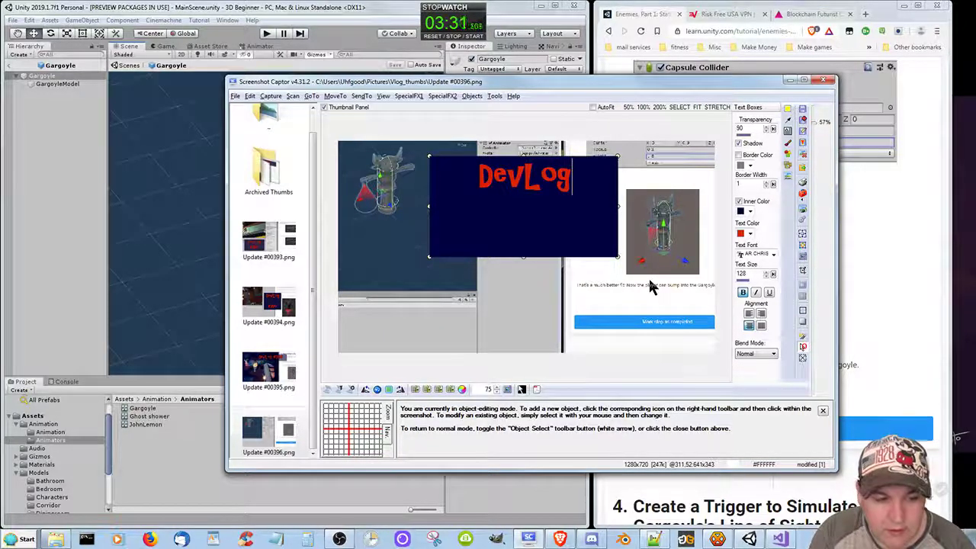
{"action": "type", "text": " #396"}
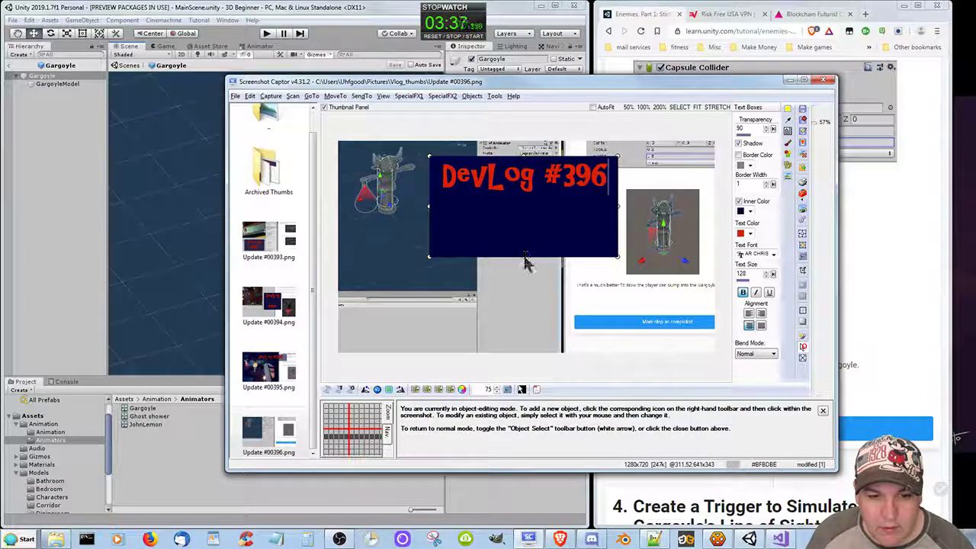
{"action": "left_click_drag", "start_coordinate": [524, 258], "coordinate": [532, 292]}
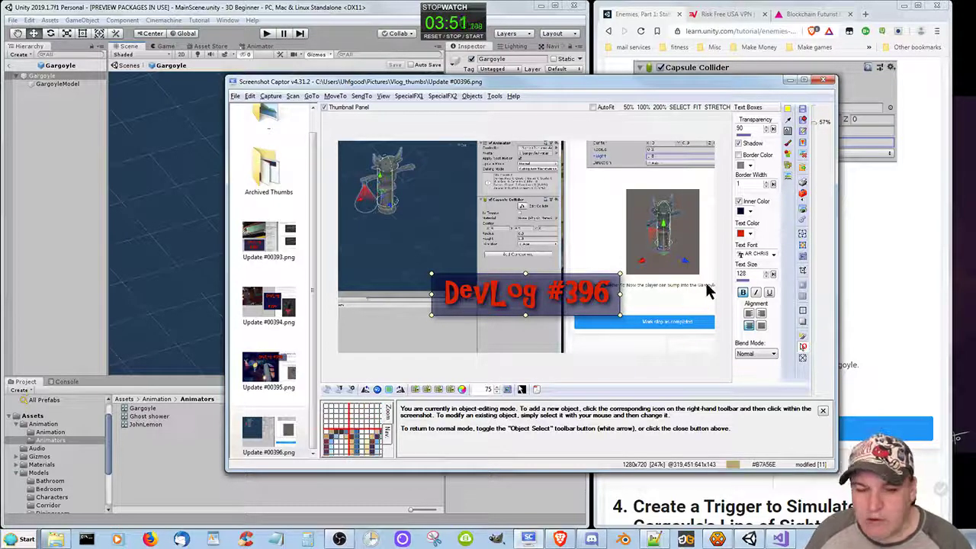
Set the DevLog text box's transparency to 110, save the annotated screenshot and close Screenshot Captor
{"action": "scroll", "coordinate": [752, 142], "scroll_direction": "up", "scroll_amount": 2}
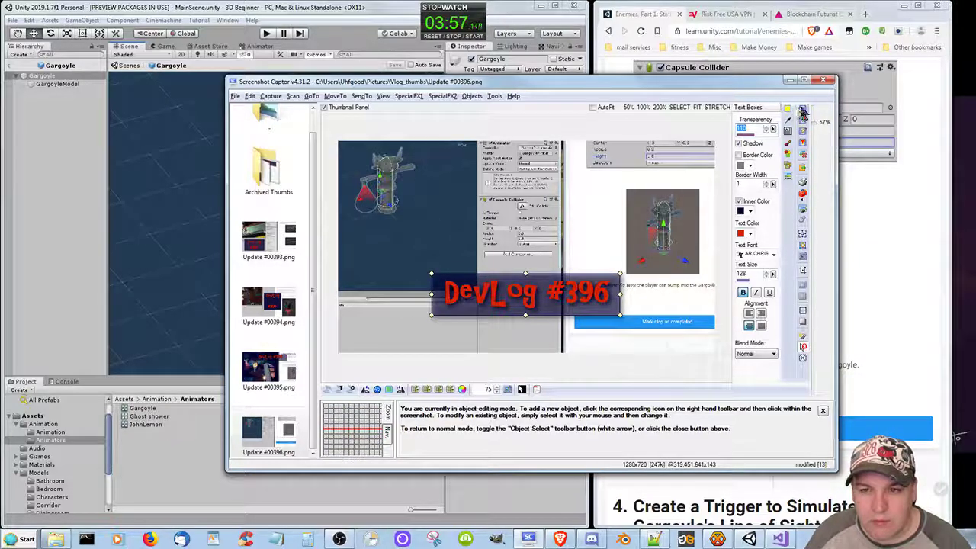
{"action": "left_click", "coordinate": [803, 110]}
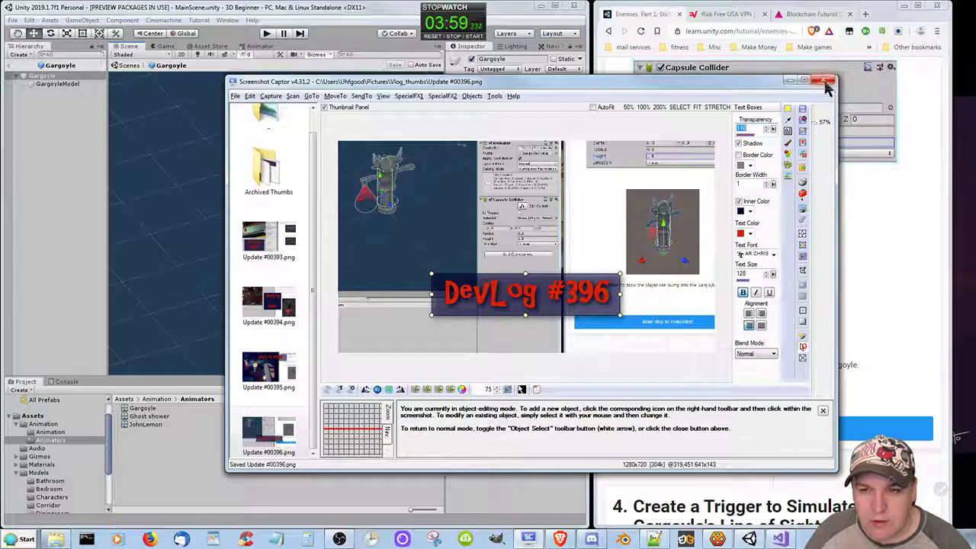
{"action": "left_click", "coordinate": [827, 81]}
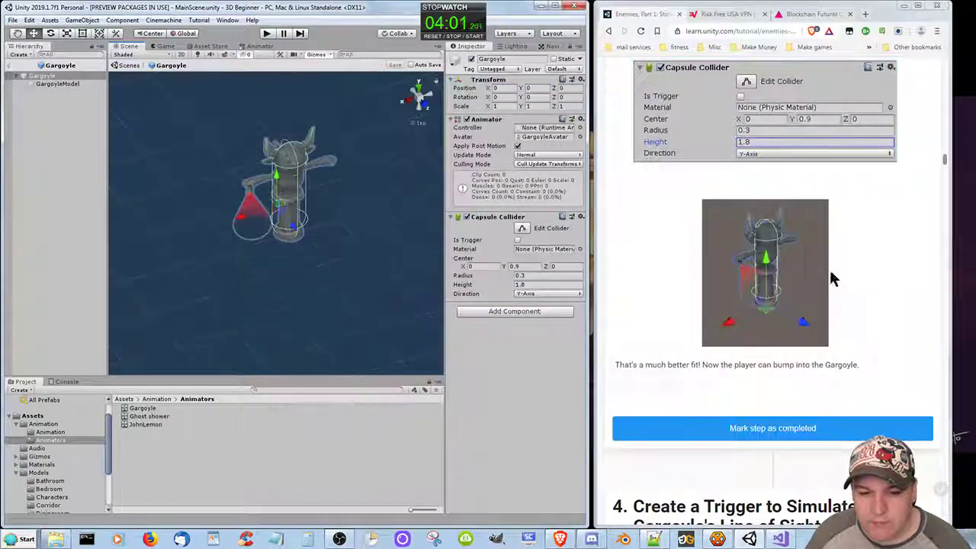
Mark the tutorial's collider step as completed and read the section 4 instructions for creating the Gargoyle's line-of-sight trigger
{"action": "left_click", "coordinate": [755, 433]}
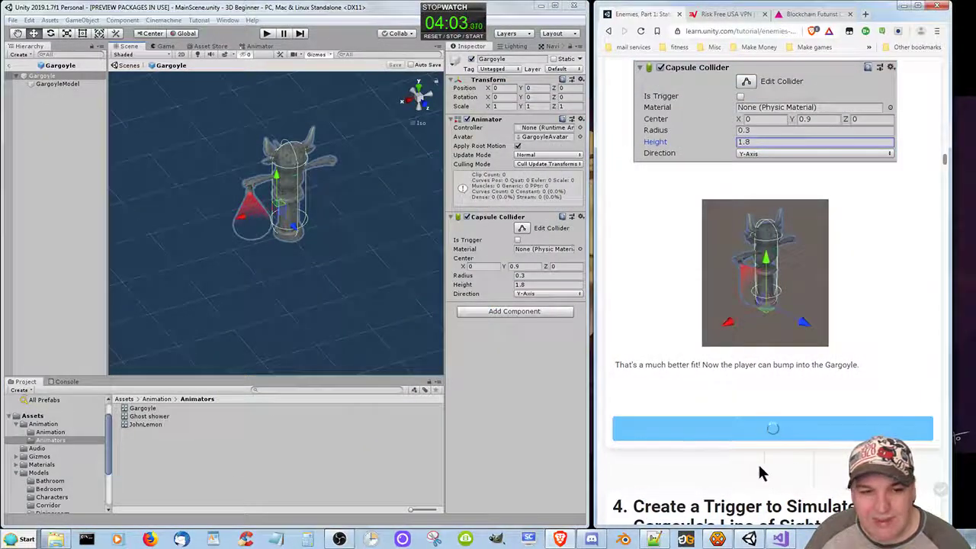
{"action": "scroll", "coordinate": [705, 452], "scroll_direction": "down", "scroll_amount": 1}
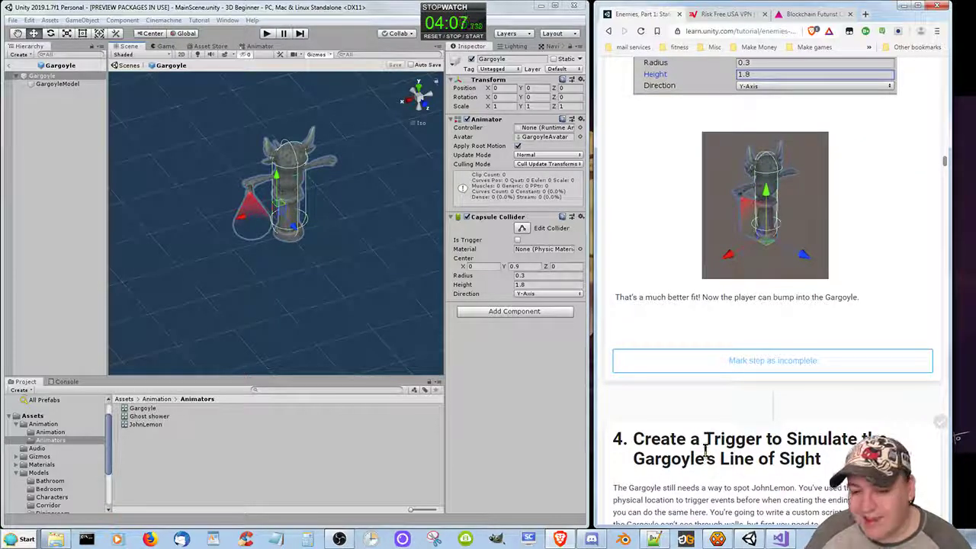
{"action": "scroll", "coordinate": [705, 450], "scroll_direction": "down", "scroll_amount": 3}
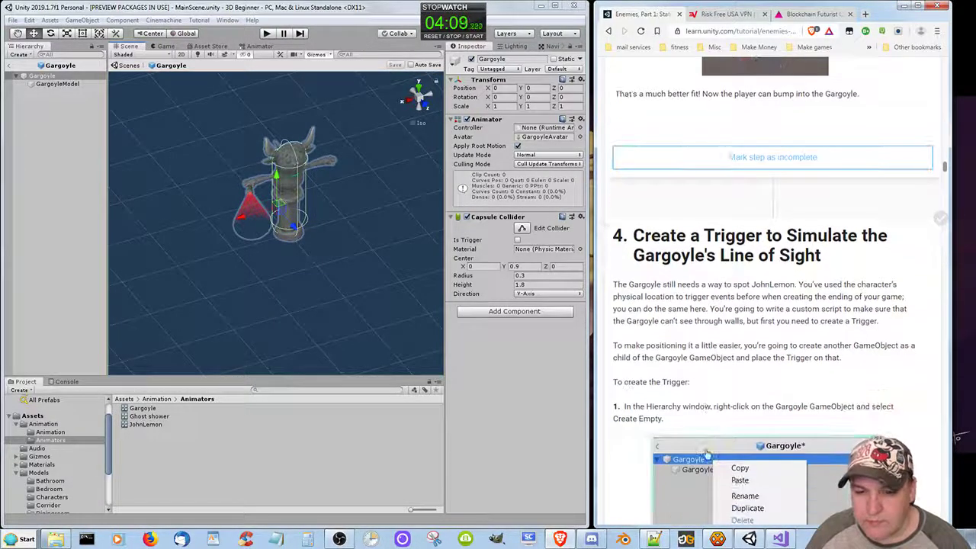
{"action": "scroll", "coordinate": [708, 456], "scroll_direction": "down", "scroll_amount": 1}
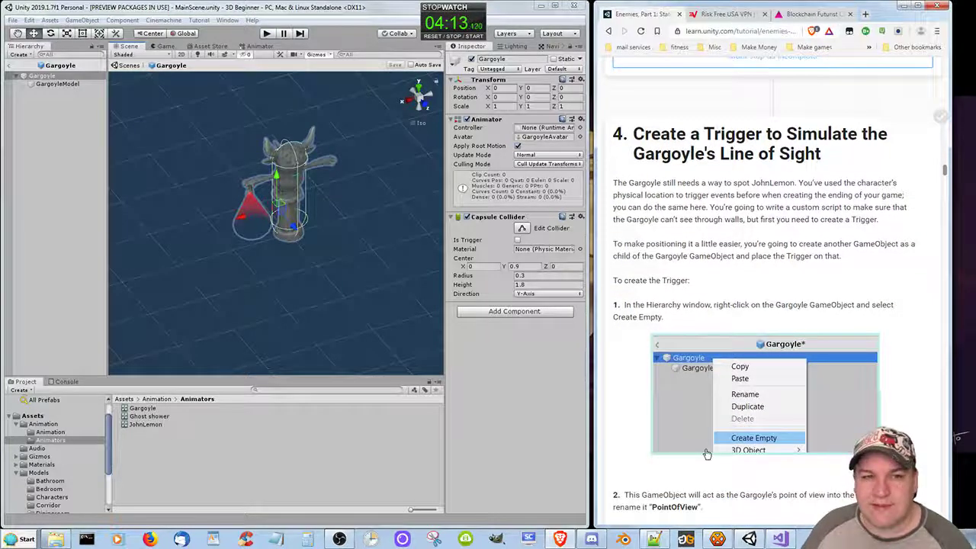
{"action": "scroll", "coordinate": [707, 453], "scroll_direction": "down", "scroll_amount": 1}
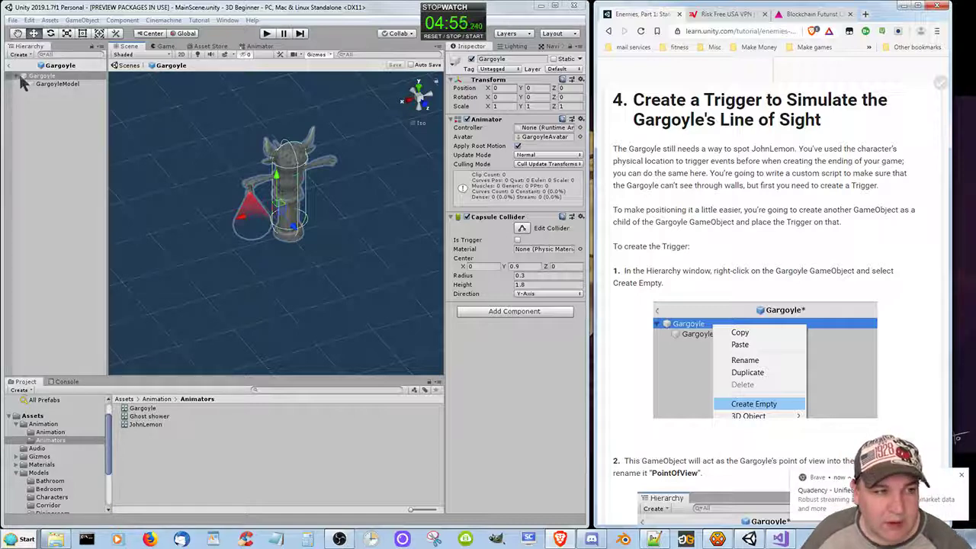
{"action": "left_click", "coordinate": [81, 204]}
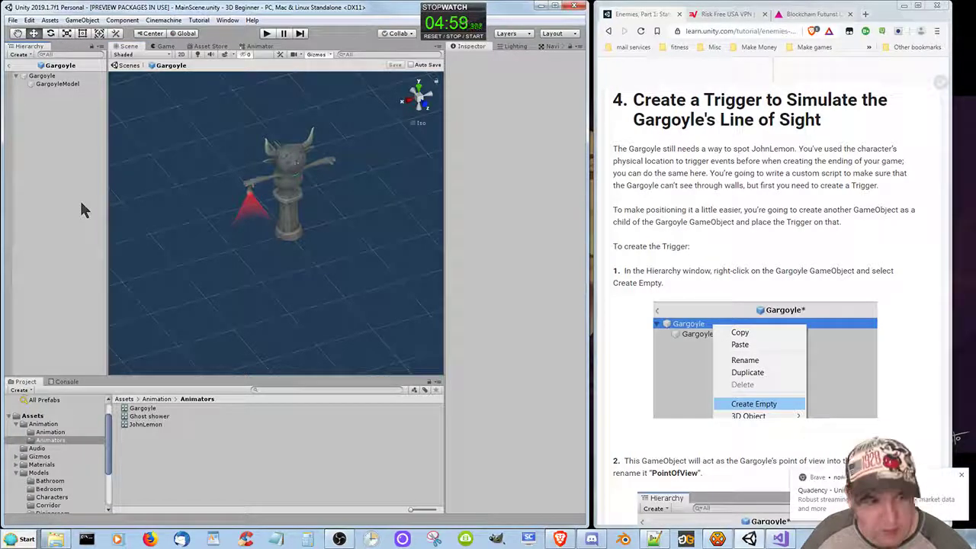
Leave the Gargoyle prefab for the main scene and create an empty child GameObject under the scene's Gargoyle
{"action": "left_click", "coordinate": [11, 65]}
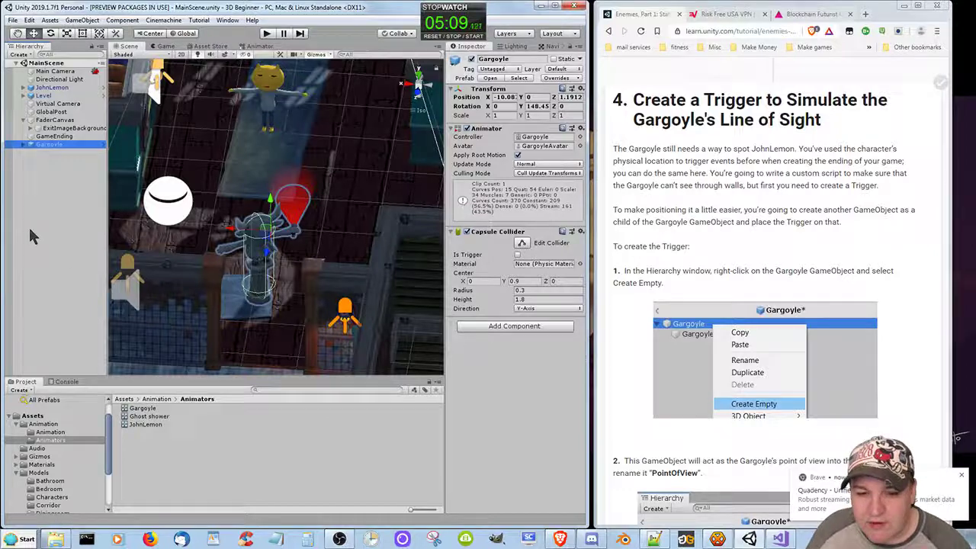
{"action": "right_click", "coordinate": [44, 149]}
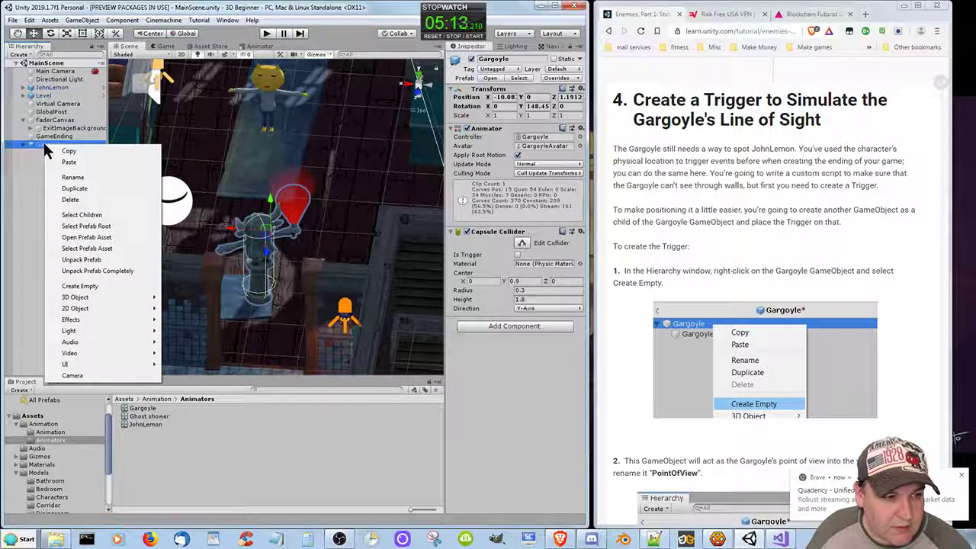
{"action": "left_click", "coordinate": [108, 285]}
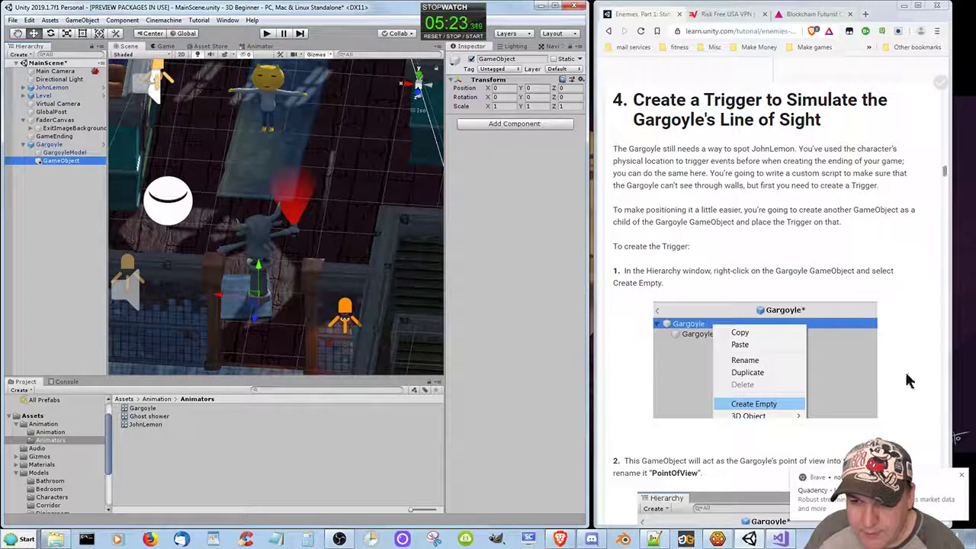
{"action": "left_click", "coordinate": [900, 494]}
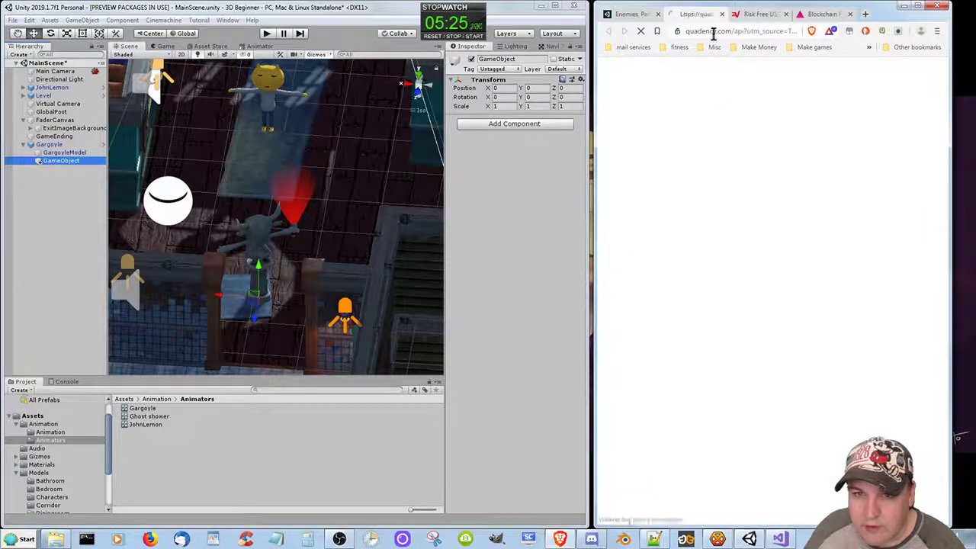
{"action": "left_click", "coordinate": [637, 15]}
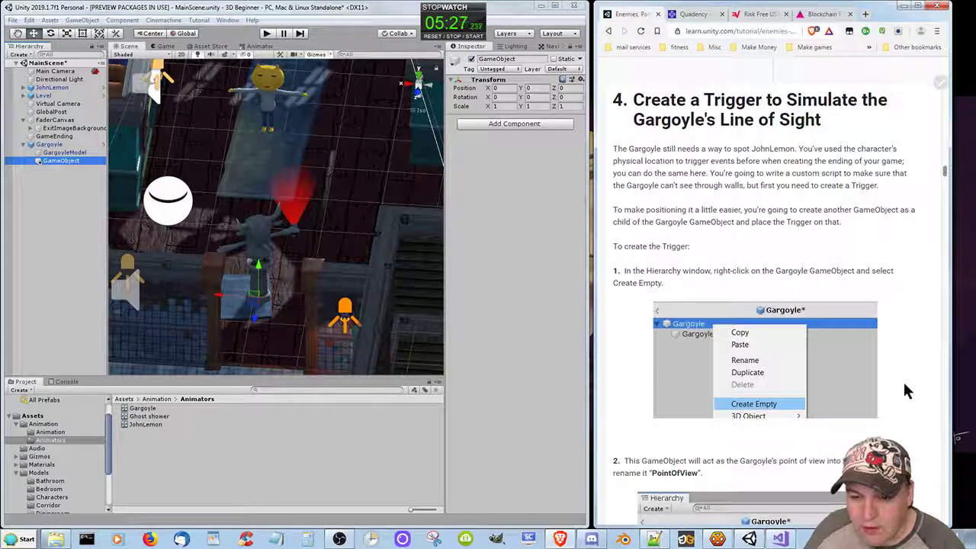
Rename the empty child GameObject under the scene's Gargoyle as PointOfView, following step 2 of the tutorial
{"action": "scroll", "coordinate": [904, 385], "scroll_direction": "down", "scroll_amount": 1}
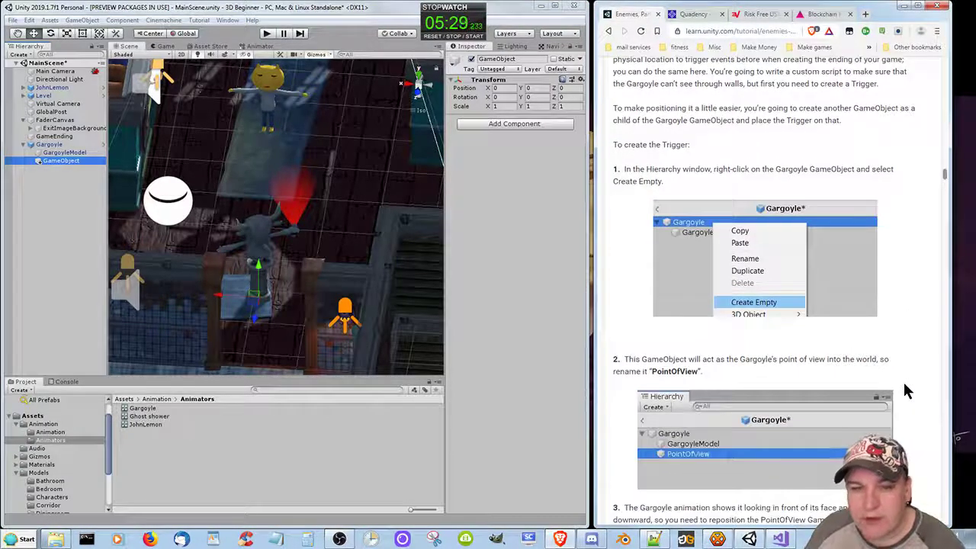
{"action": "scroll", "coordinate": [906, 381], "scroll_direction": "down", "scroll_amount": 1}
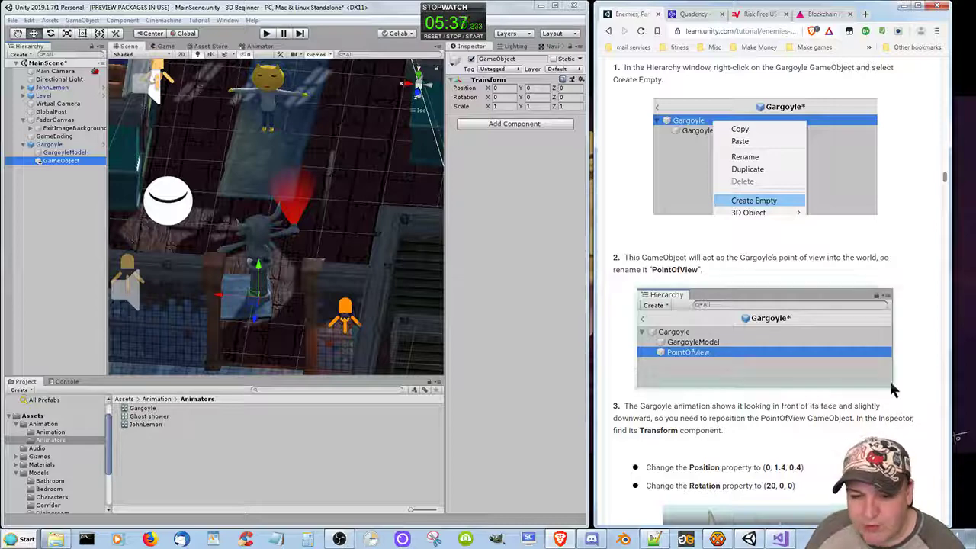
{"action": "right_click", "coordinate": [47, 162]}
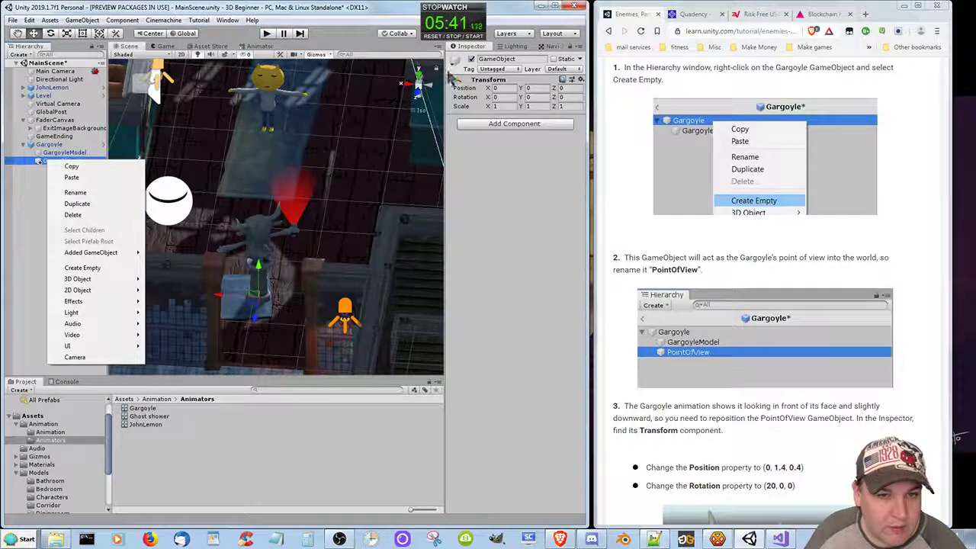
{"action": "left_click", "coordinate": [512, 60]}
{"action": "left_click_drag", "start_coordinate": [523, 60], "coordinate": [468, 61]}
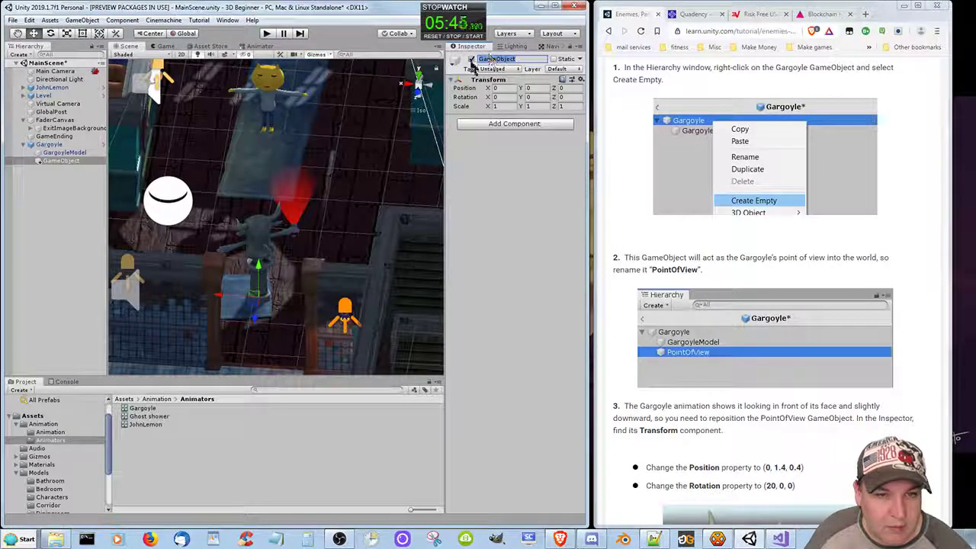
{"action": "key", "text": "BackSpace"}
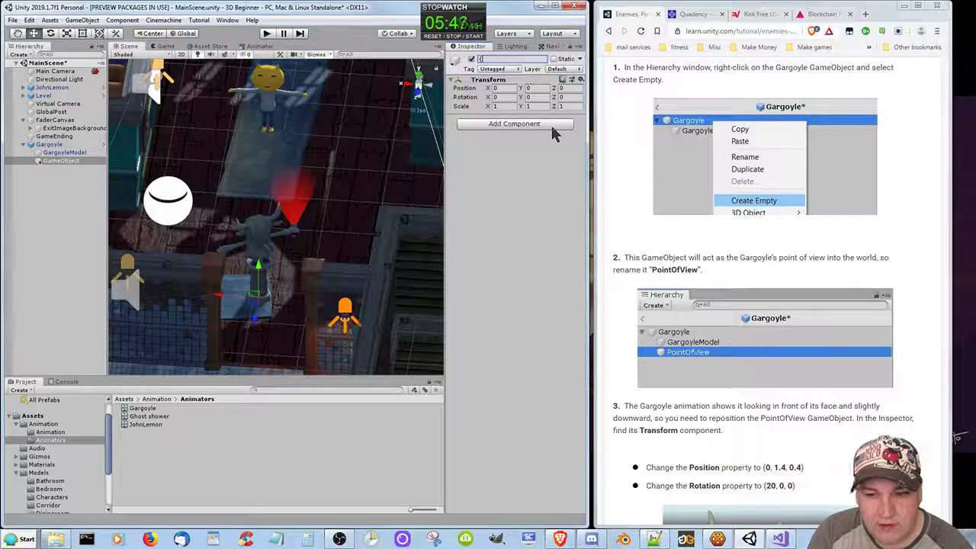
{"action": "type", "text": "Point"}
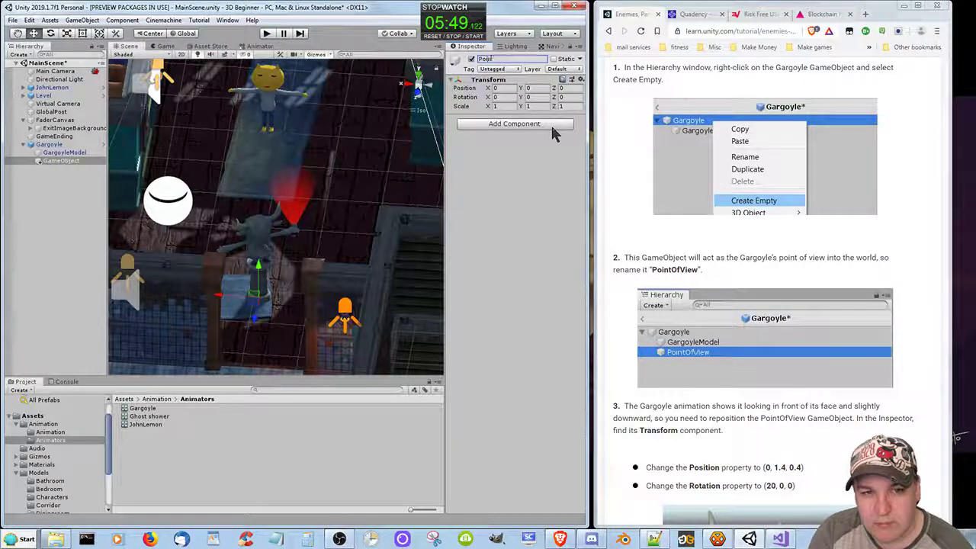
{"action": "type", "text": "Of"}
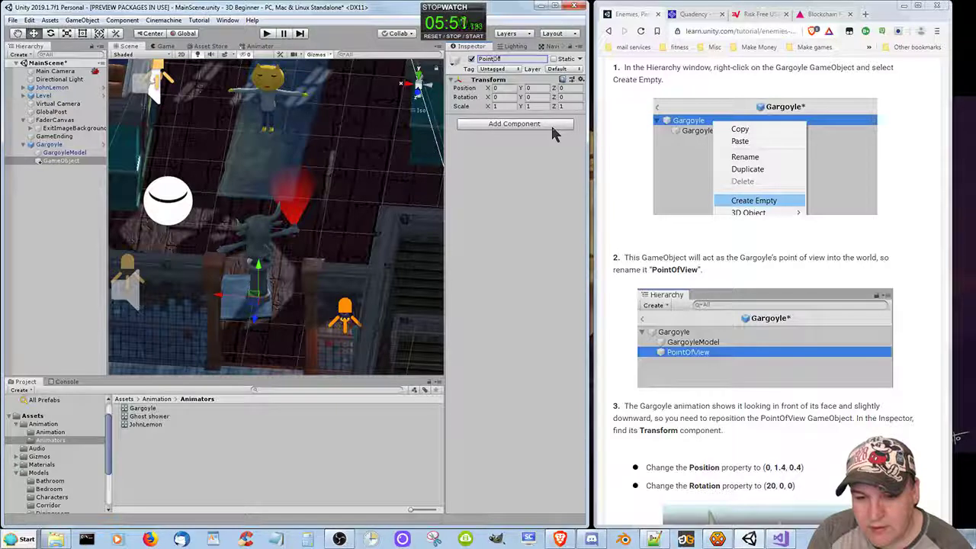
{"action": "type", "text": "View"}
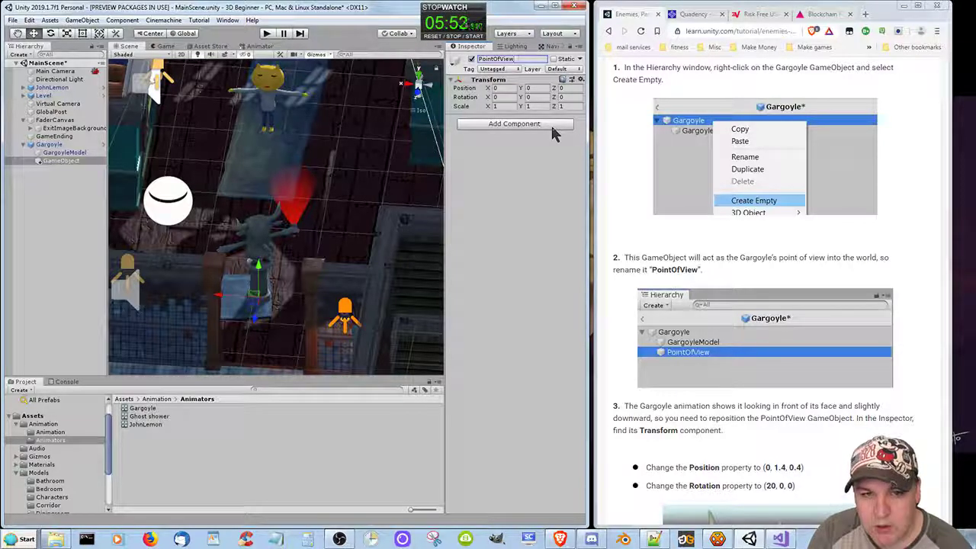
{"action": "key", "text": "Return"}
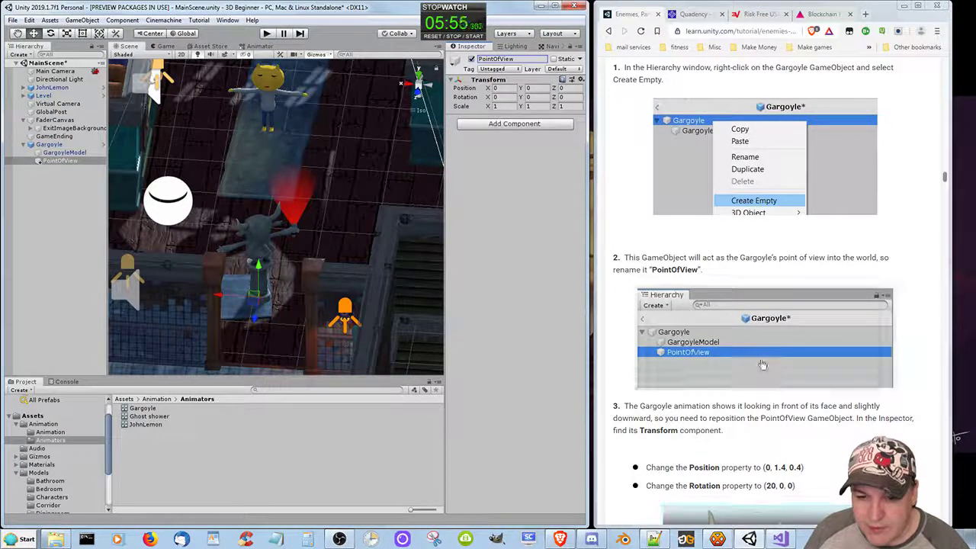
Recheck the tutorial's object creation steps and delete the PointOfView object from the scene's Gargoyle
{"action": "scroll", "coordinate": [760, 450], "scroll_direction": "down", "scroll_amount": 2}
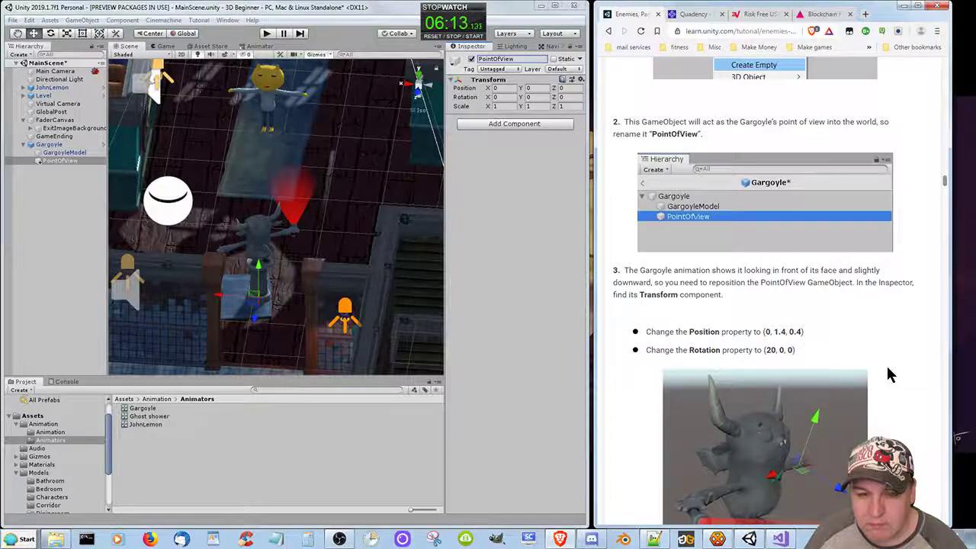
{"action": "scroll", "coordinate": [888, 374], "scroll_direction": "up", "scroll_amount": 3}
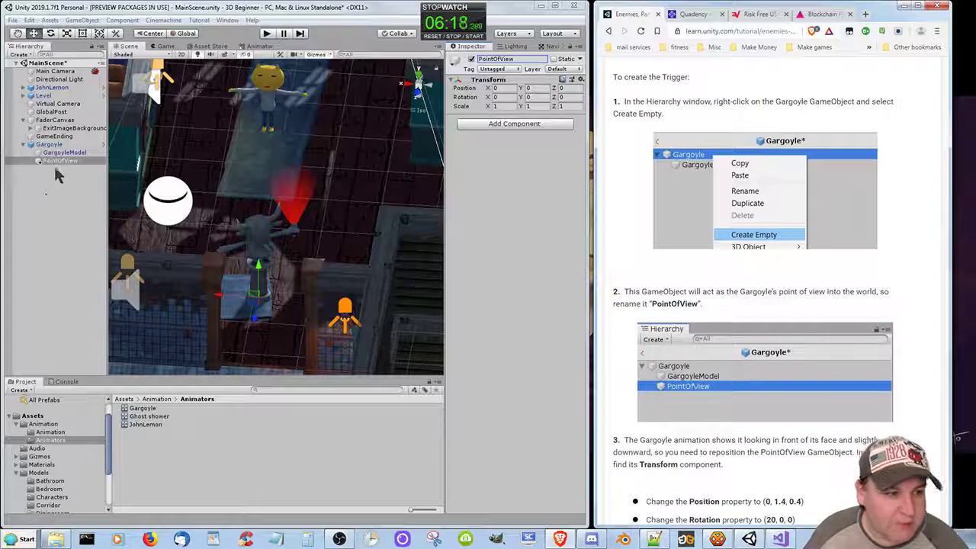
{"action": "left_click", "coordinate": [55, 161]}
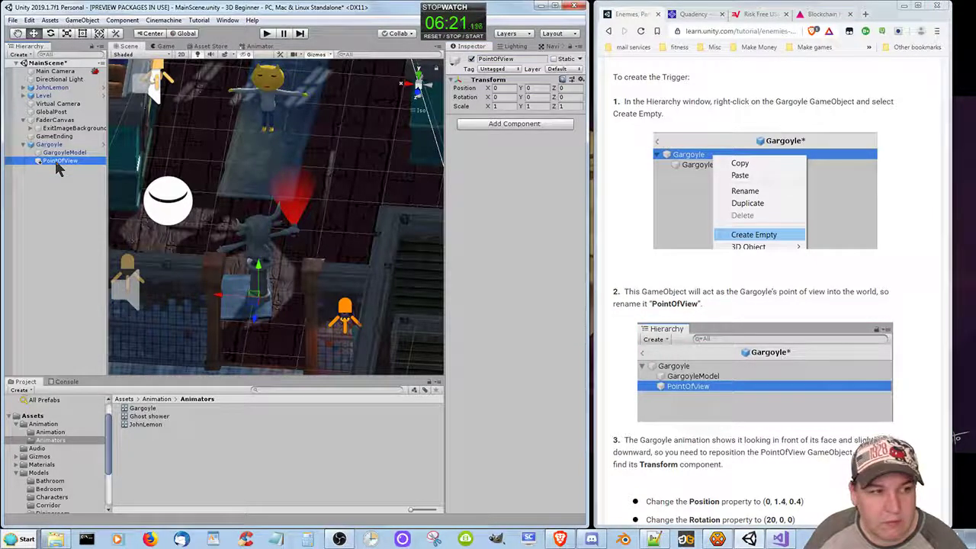
{"action": "right_click", "coordinate": [55, 159]}
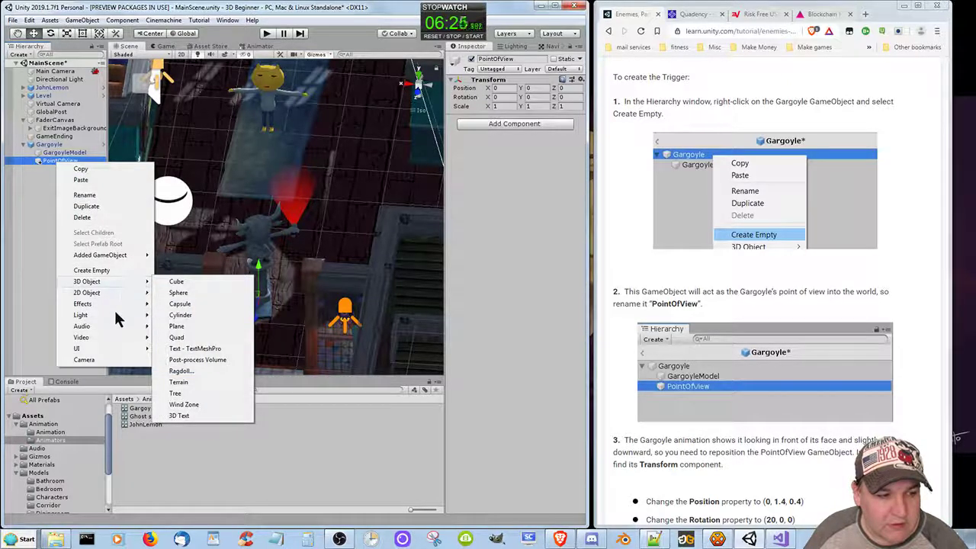
{"action": "left_click", "coordinate": [53, 170]}
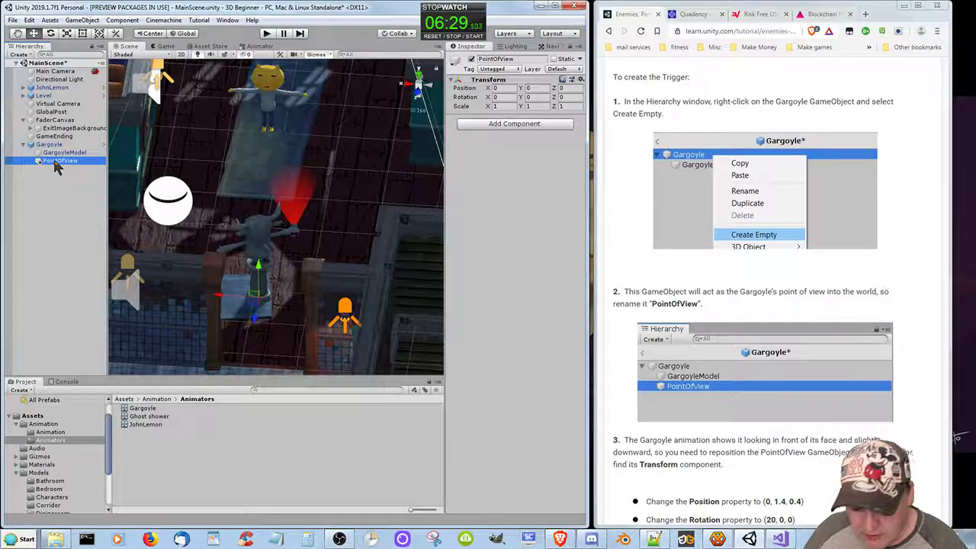
{"action": "key", "text": "Delete"}
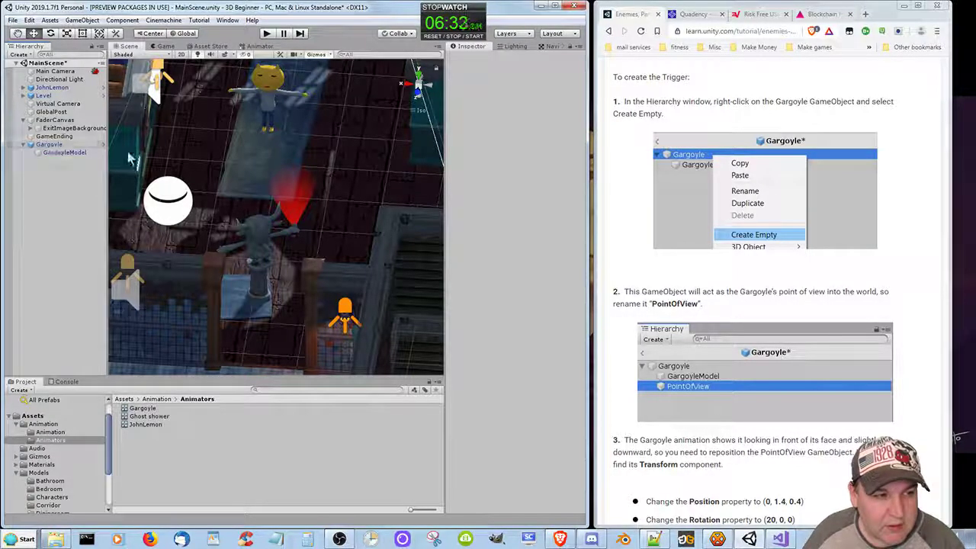
Open the Gargoyle prefab for editing and add an empty child GameObject named PointOfView under its root object
{"action": "left_click", "coordinate": [104, 144]}
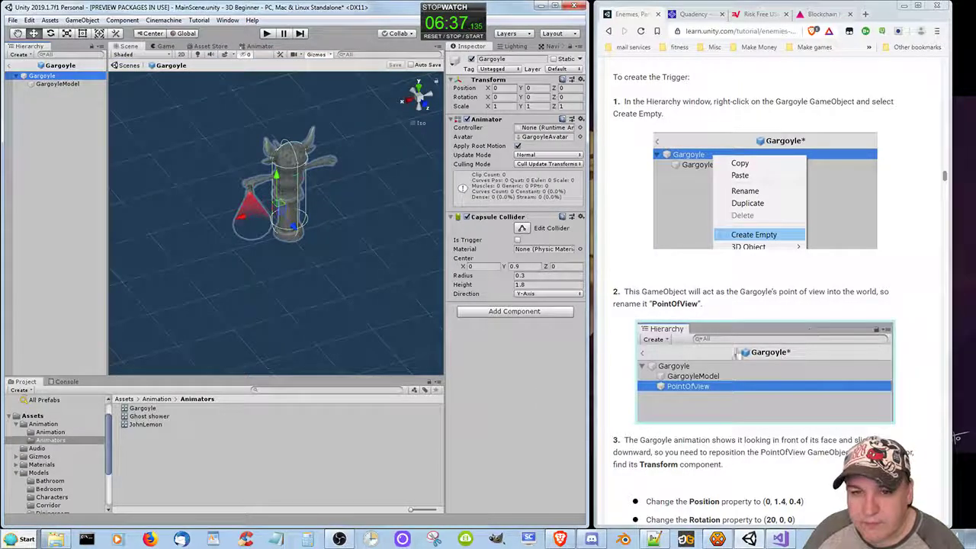
{"action": "right_click", "coordinate": [45, 77]}
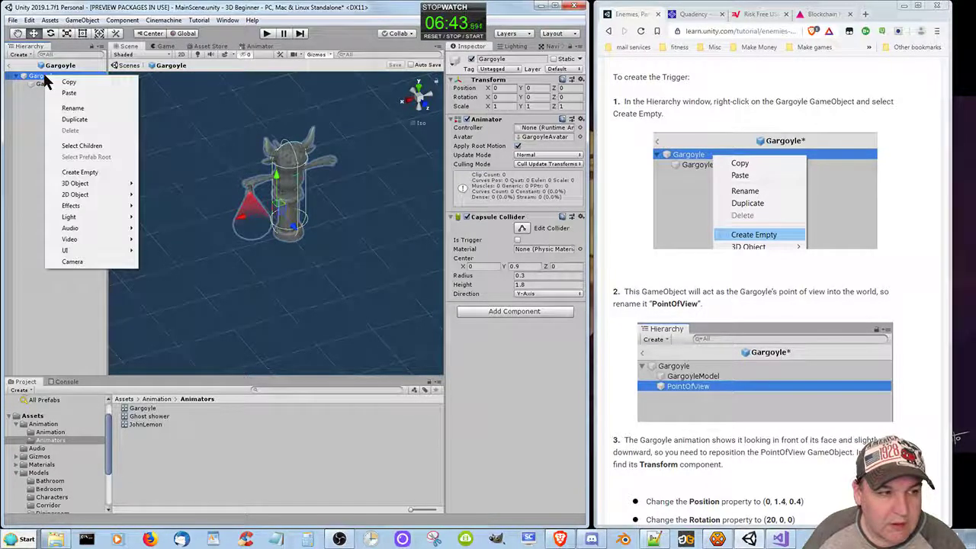
{"action": "left_click", "coordinate": [88, 173]}
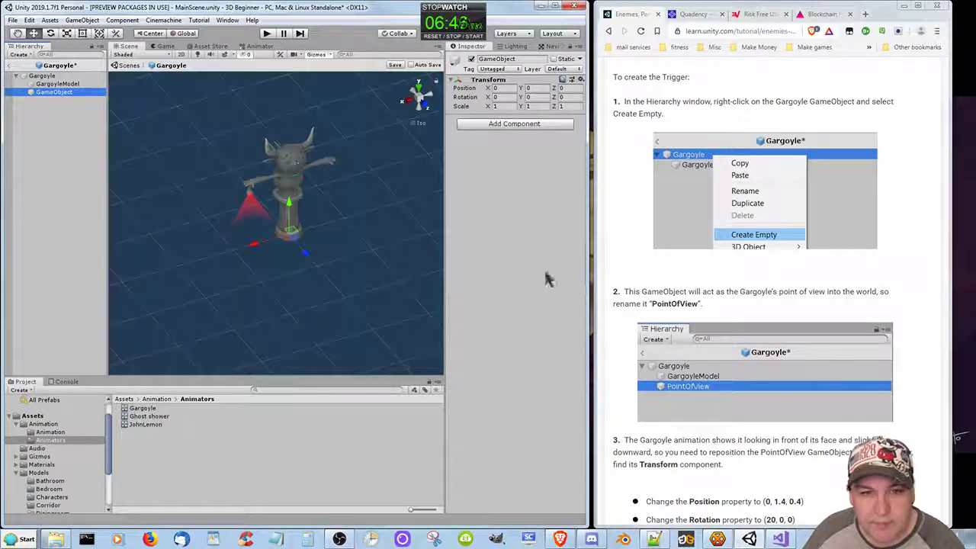
{"action": "left_click", "coordinate": [516, 60]}
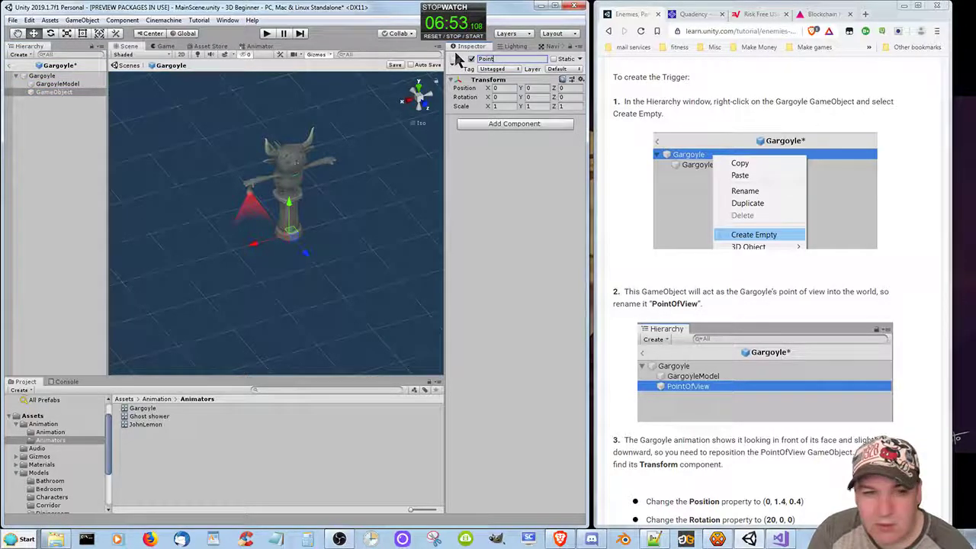
{"action": "type", "text": "PointOfV"}
{"action": "type", "text": "iew"}
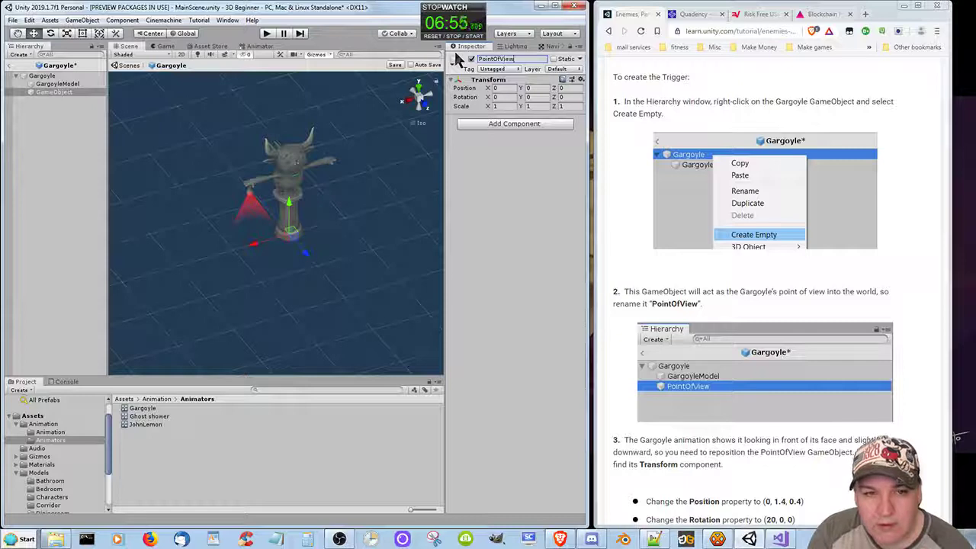
{"action": "key", "text": "Return"}
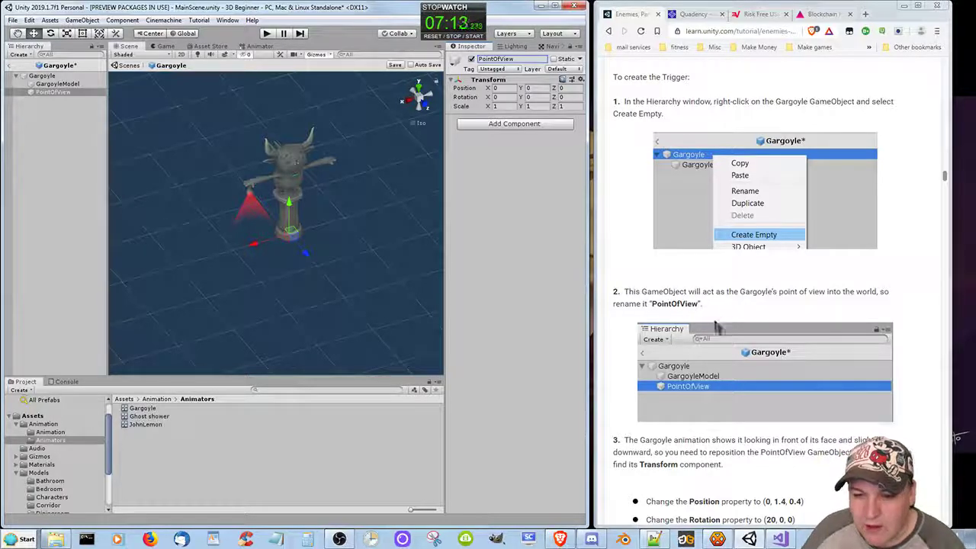
Read the tutorial's PointOfView repositioning instructions and compare the Gargoyle model from several angles with the reference image
{"action": "scroll", "coordinate": [903, 366], "scroll_direction": "down", "scroll_amount": 2}
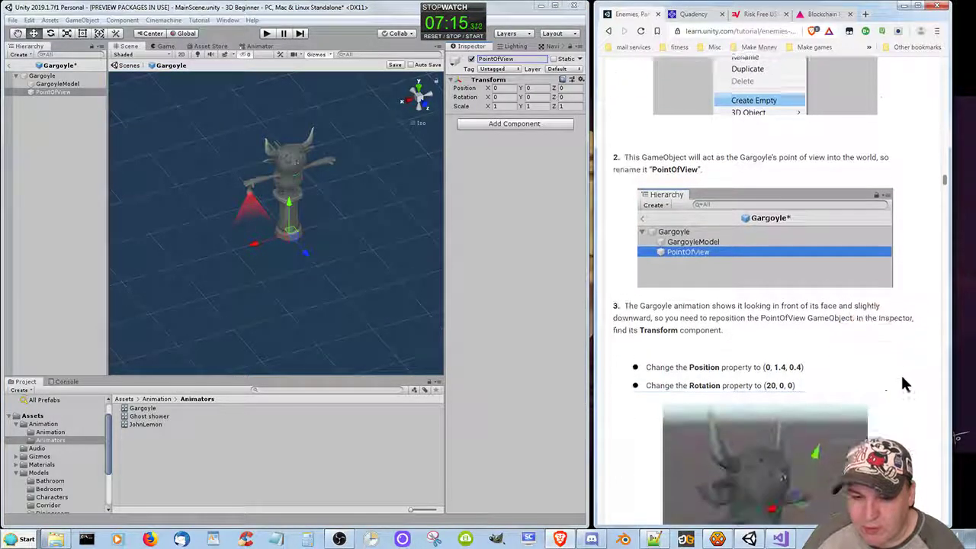
{"action": "scroll", "coordinate": [903, 385], "scroll_direction": "down", "scroll_amount": 3}
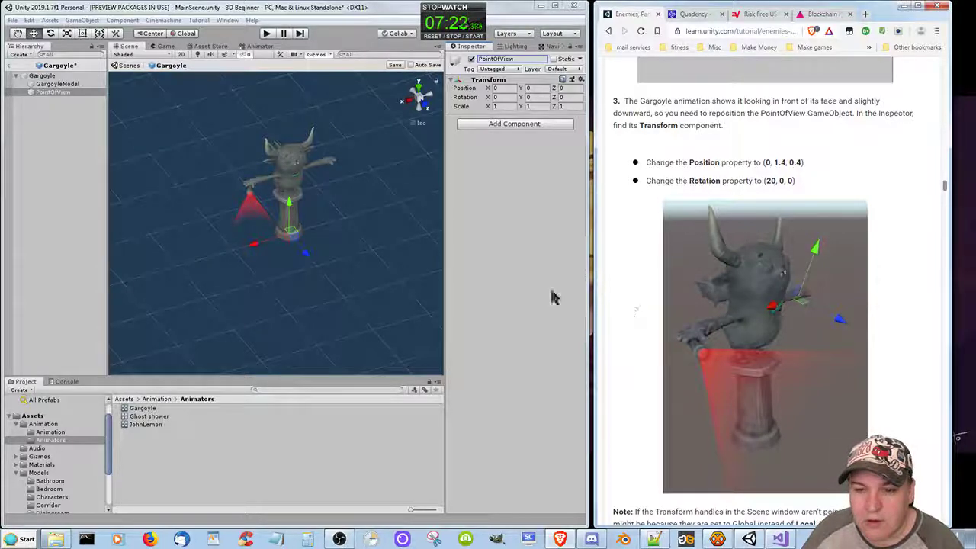
{"action": "right_click_drag", "start_coordinate": [298, 282], "coordinate": [345, 234]}
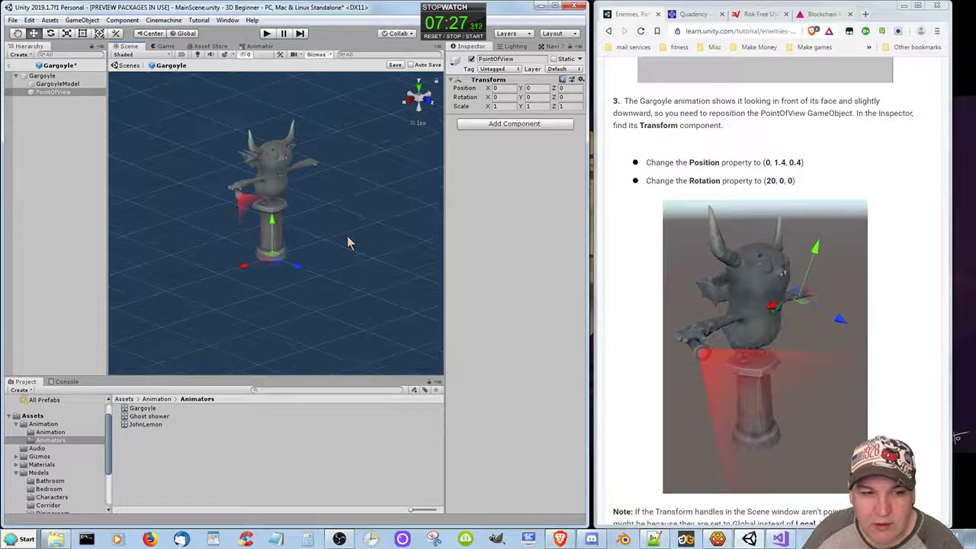
{"action": "middle_click_drag", "start_coordinate": [348, 239], "coordinate": [363, 261]}
{"action": "right_click_drag", "start_coordinate": [363, 261], "coordinate": [401, 255]}
{"action": "scroll", "coordinate": [379, 259], "scroll_direction": "up", "scroll_amount": 4}
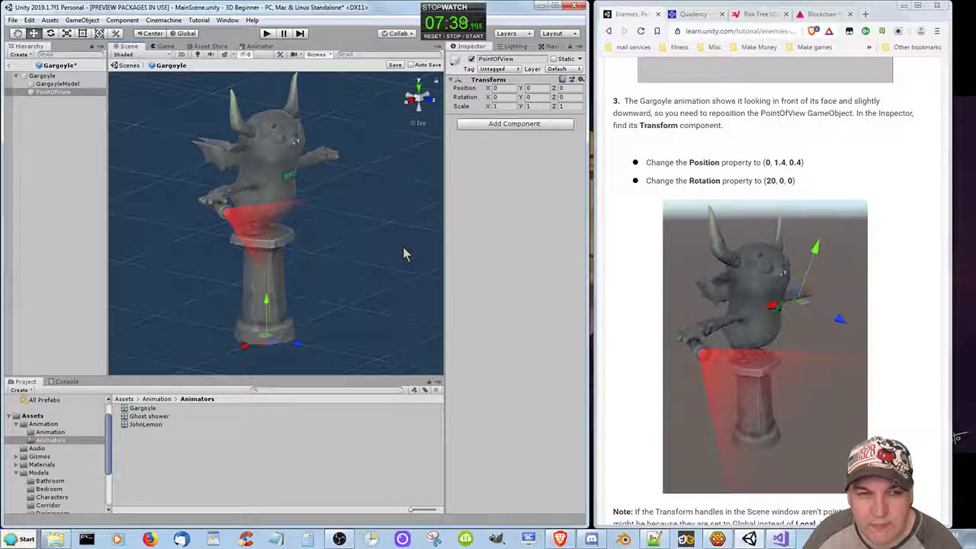
{"action": "right_click_drag", "start_coordinate": [404, 254], "coordinate": [393, 209]}
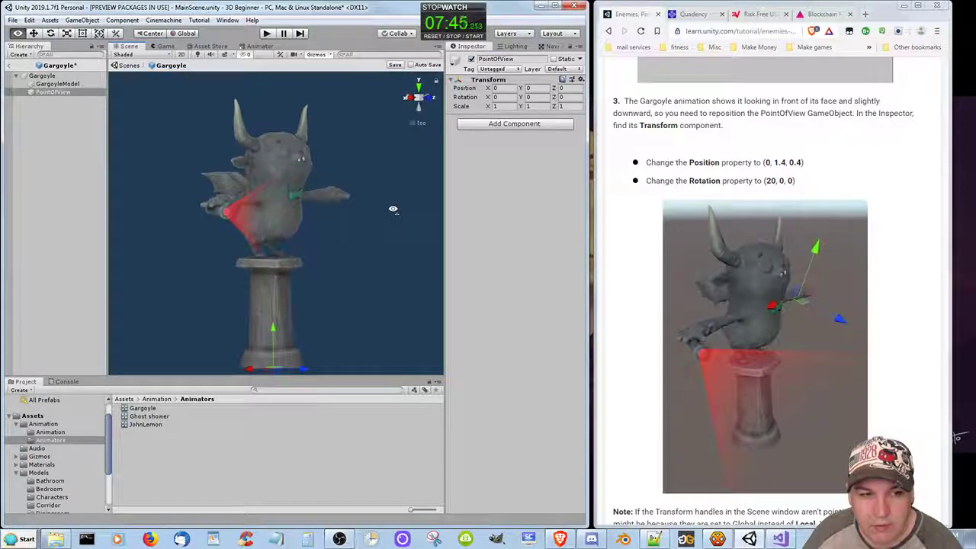
{"action": "scroll", "coordinate": [392, 210], "scroll_direction": "down", "scroll_amount": 2}
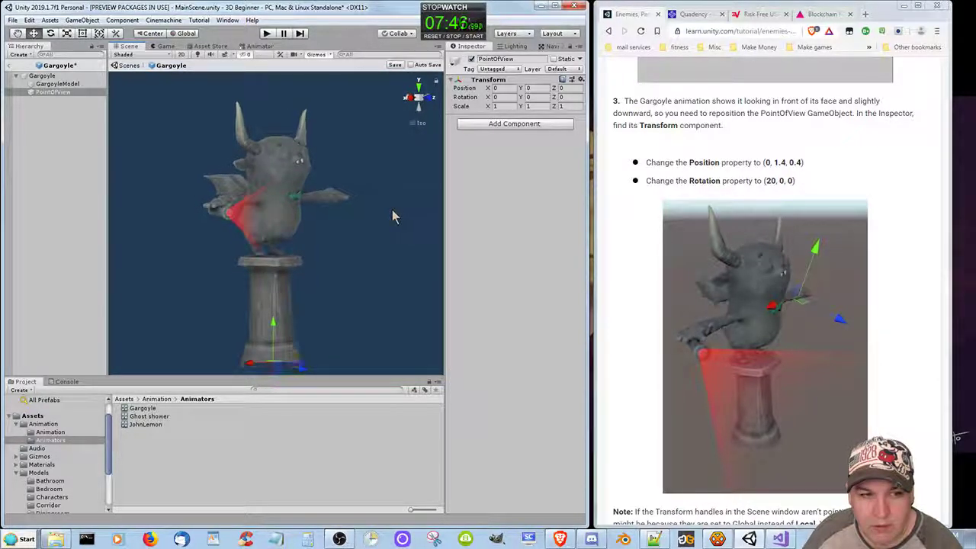
{"action": "mouse_move", "coordinate": [392, 211]}
{"action": "right_mouse_down"}
{"action": "mouse_move", "coordinate": [370, 221]}
{"action": "mouse_move", "coordinate": [381, 256]}
{"action": "mouse_move", "coordinate": [391, 236]}
{"action": "mouse_move", "coordinate": [433, 223]}
{"action": "mouse_move", "coordinate": [403, 235]}
{"action": "mouse_move", "coordinate": [370, 216]}
{"action": "mouse_move", "coordinate": [375, 231]}
{"action": "mouse_move", "coordinate": [375, 220]}
{"action": "right_mouse_up"}
{"action": "scroll", "coordinate": [366, 243], "scroll_direction": "up", "scroll_amount": 8}
{"action": "middle_click_drag", "start_coordinate": [366, 204], "coordinate": [371, 266]}
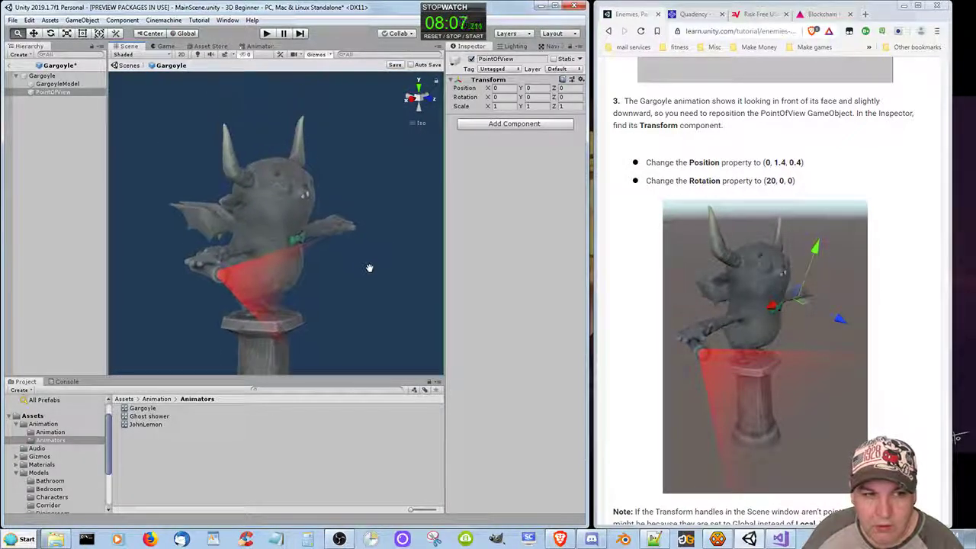
{"action": "right_click_drag", "start_coordinate": [368, 270], "coordinate": [357, 246]}
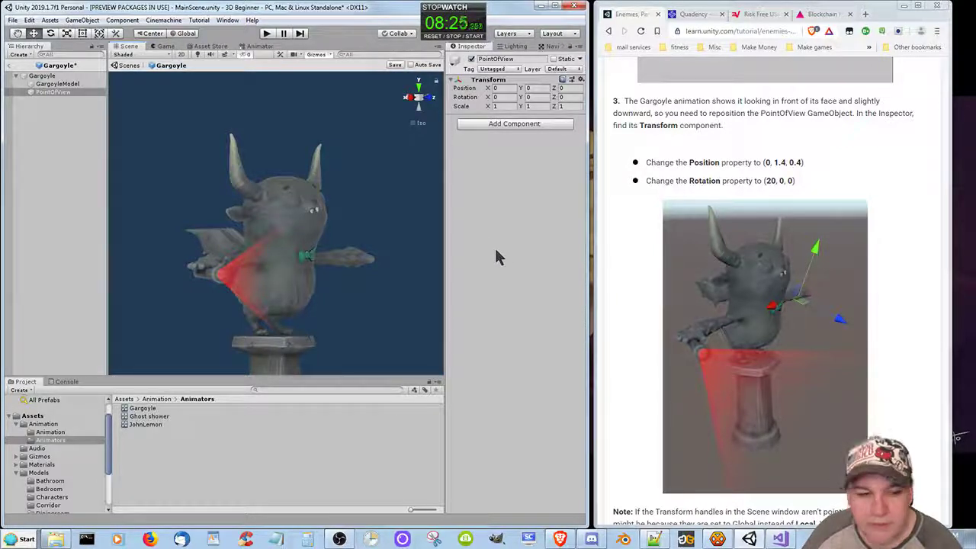
{"action": "right_click_drag", "start_coordinate": [368, 248], "coordinate": [359, 289]}
{"action": "scroll", "coordinate": [359, 298], "scroll_direction": "down", "scroll_amount": 4}
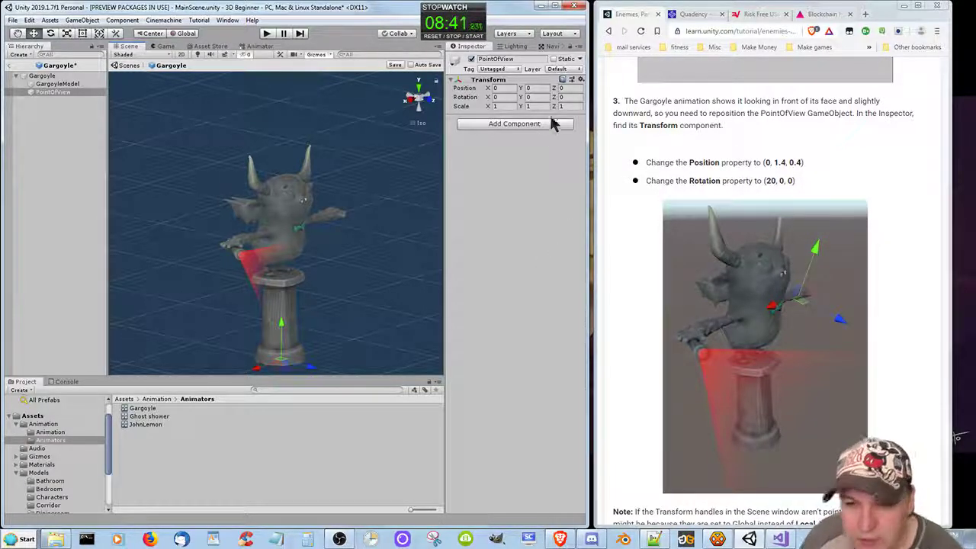
Set PointOfView's position to (0, 1.4, 0.4) and its rotation to (20, 0, 0), following step 3 of the tutorial
{"action": "left_click", "coordinate": [539, 88]}
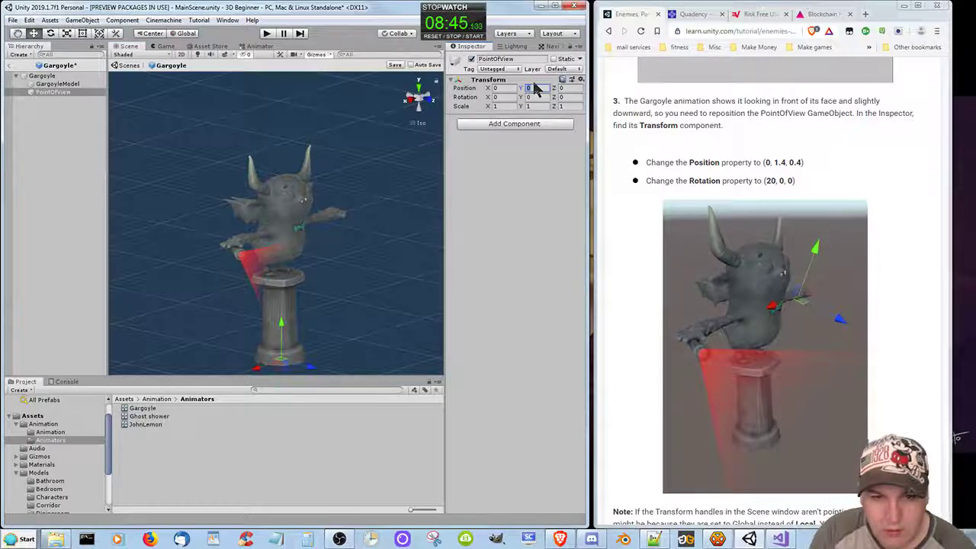
{"action": "type", "text": "1.4"}
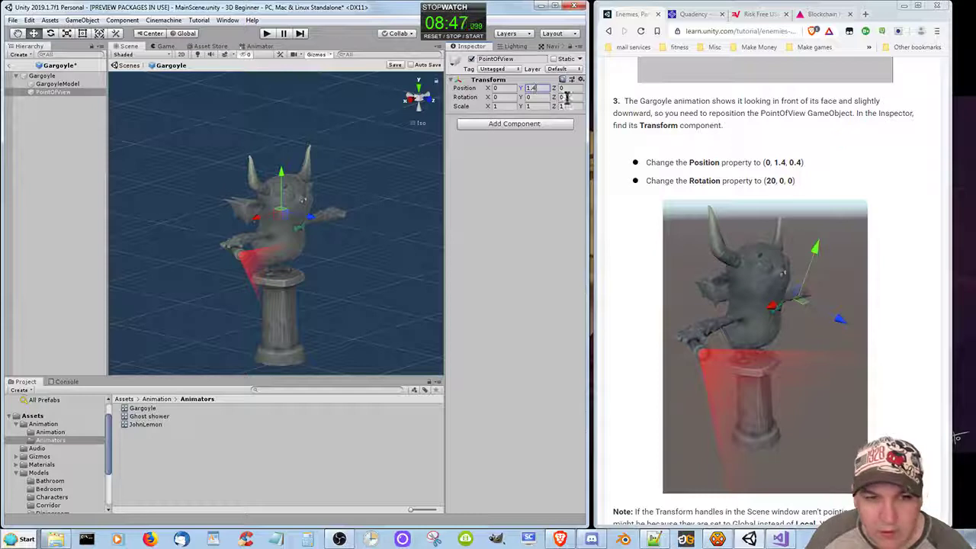
{"action": "left_click", "coordinate": [565, 88]}
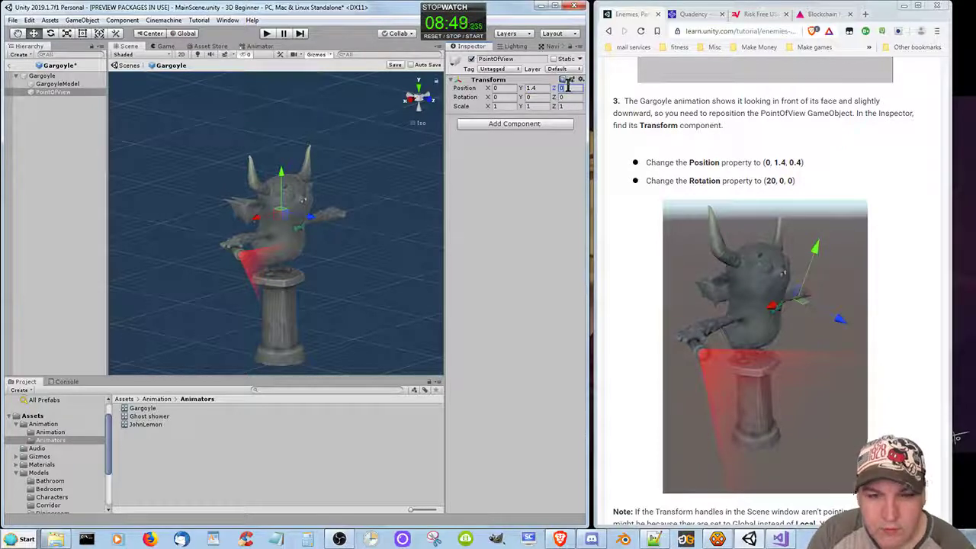
{"action": "type", "text": "0.4"}
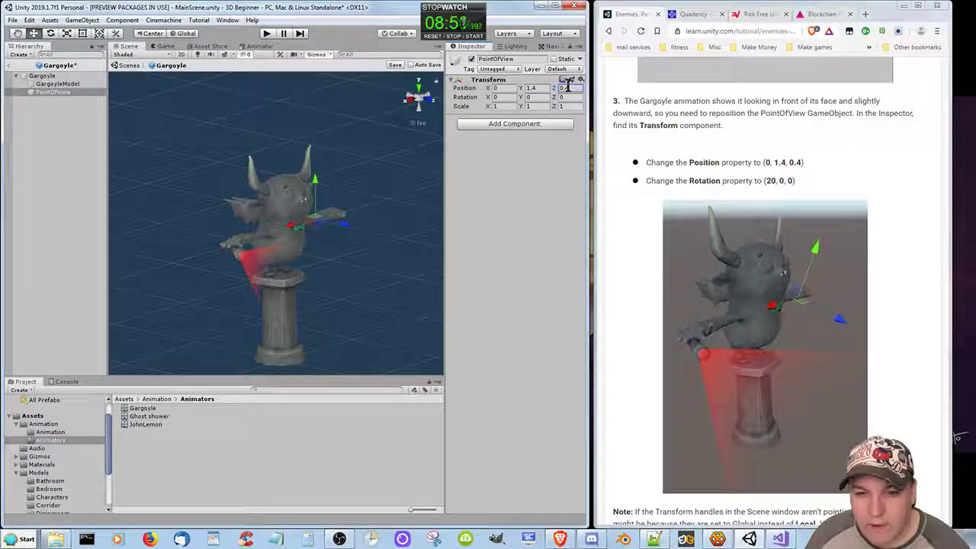
{"action": "left_click", "coordinate": [509, 97]}
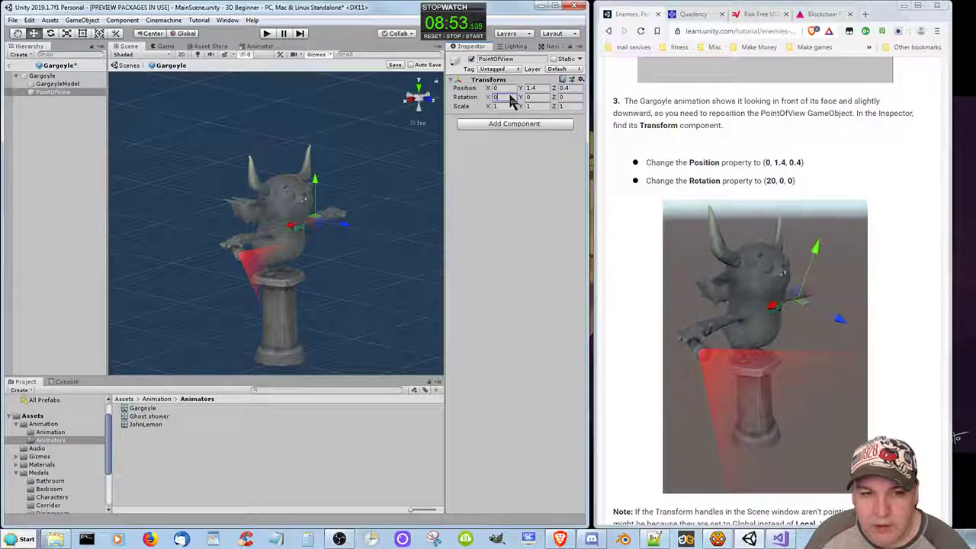
{"action": "type", "text": "20"}
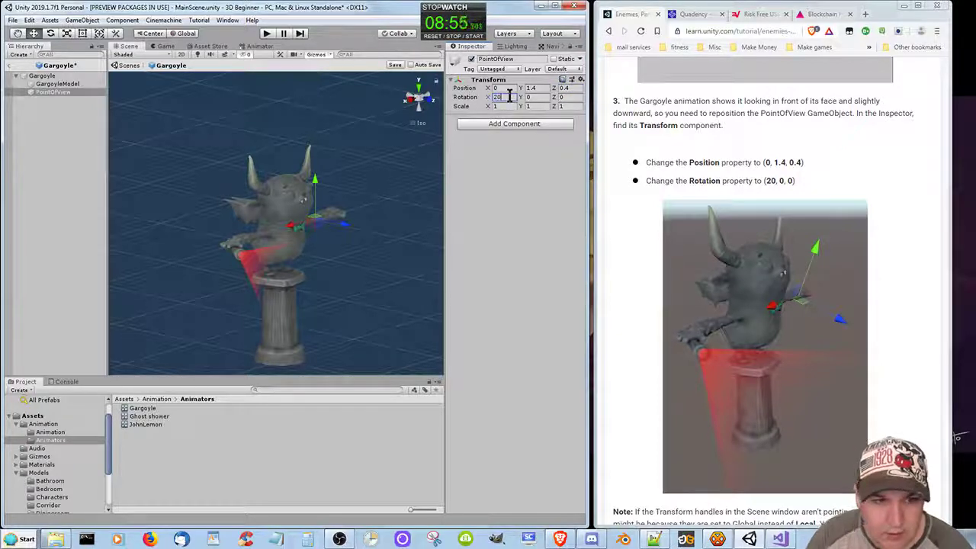
{"action": "left_click", "coordinate": [509, 107]}
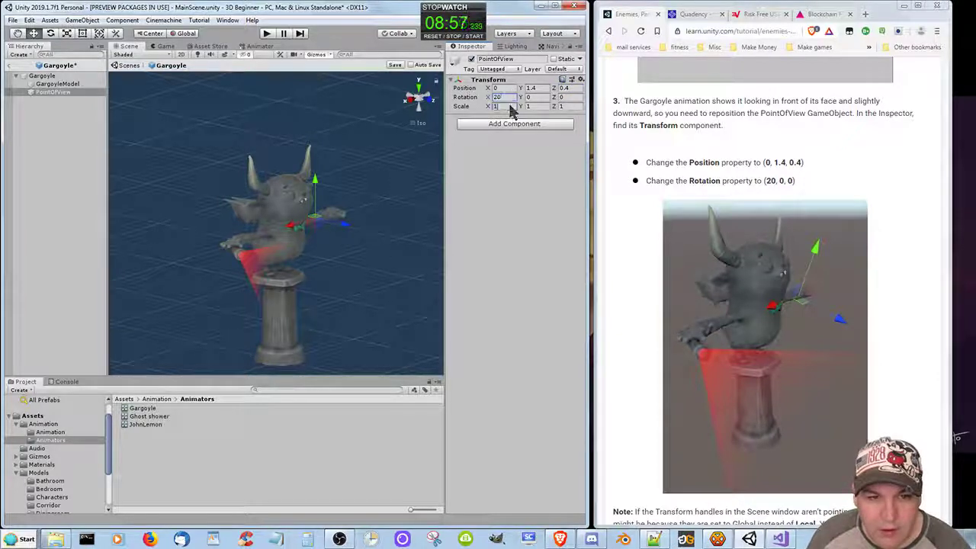
{"action": "left_click", "coordinate": [542, 174]}
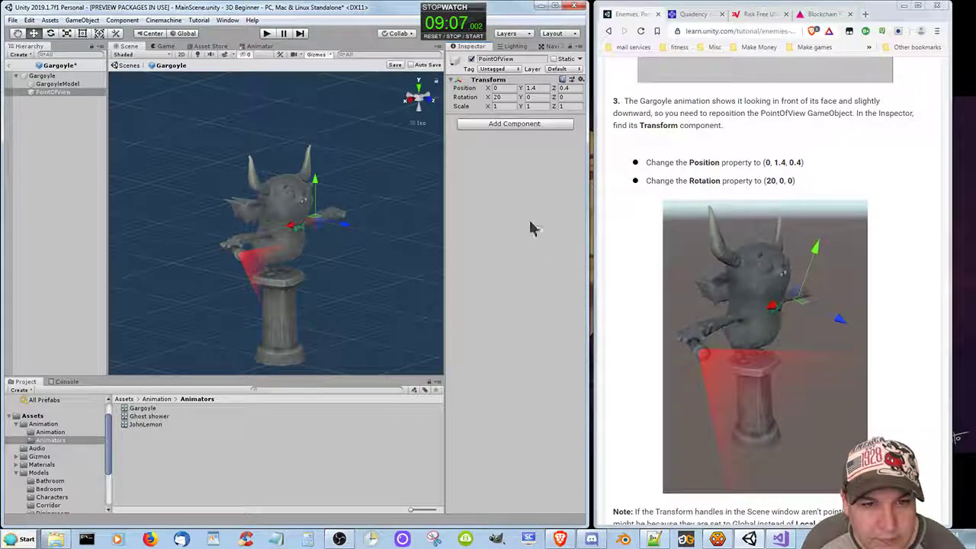
Try rotating PointOfView freely with the Rotate tool, and compare its handles under the other transform tools
{"action": "left_click", "coordinate": [49, 34]}
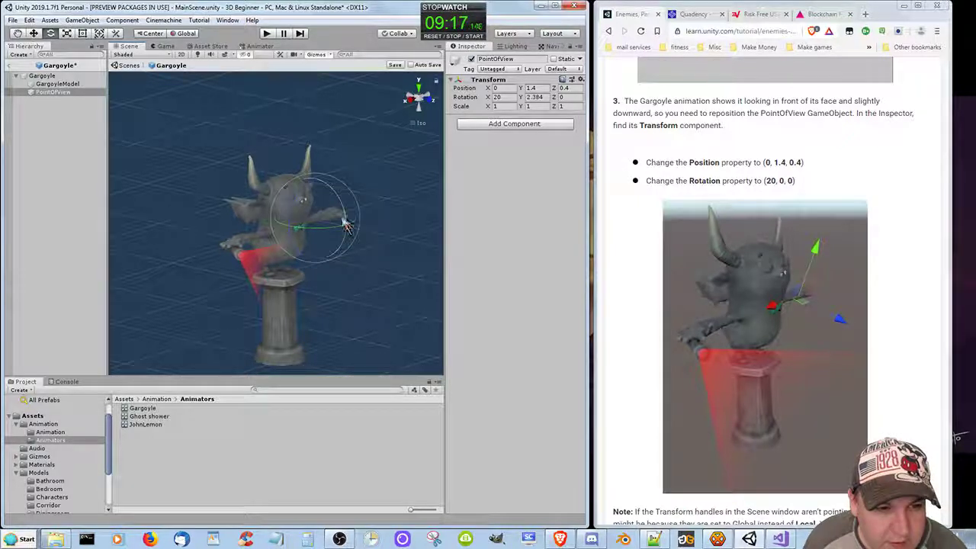
{"action": "left_click_drag", "start_coordinate": [343, 212], "coordinate": [345, 237]}
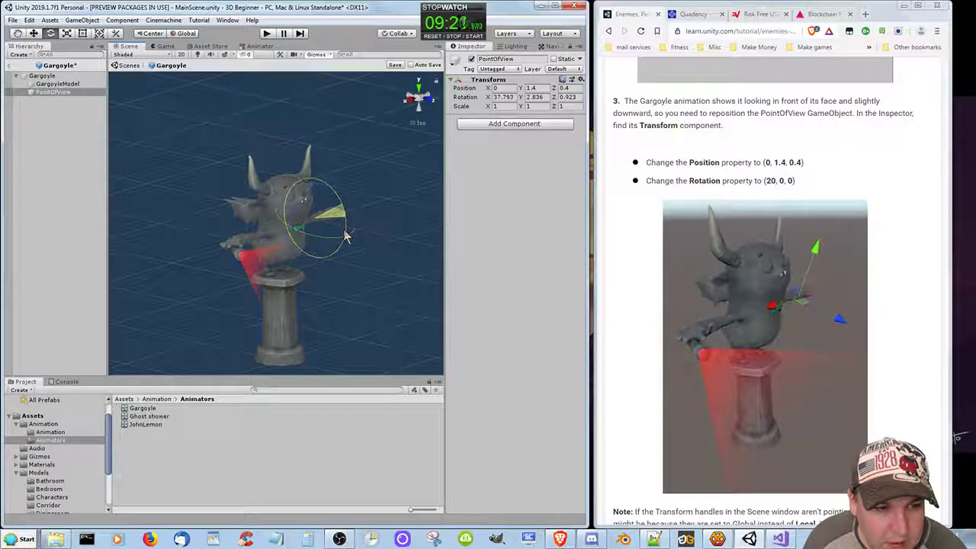
{"action": "left_click", "coordinate": [34, 34]}
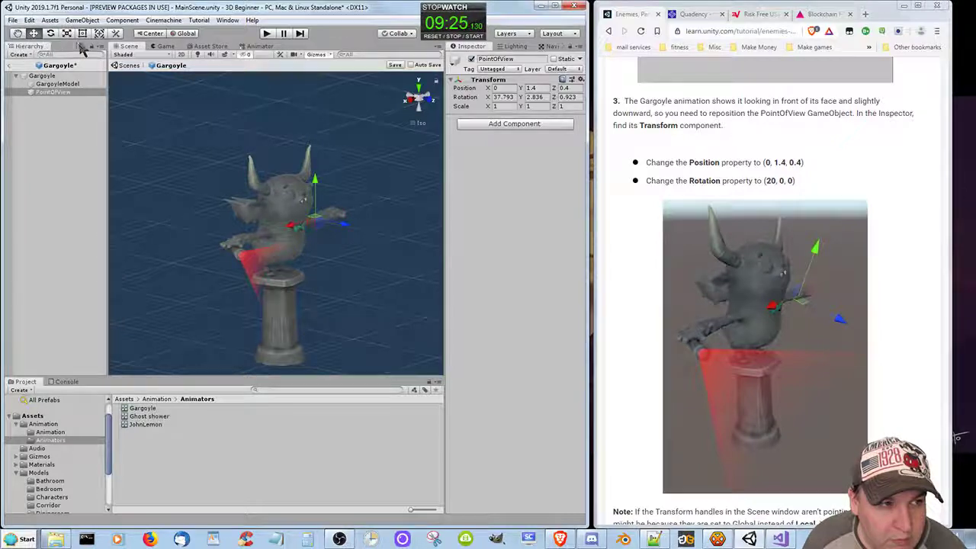
{"action": "left_click", "coordinate": [99, 34]}
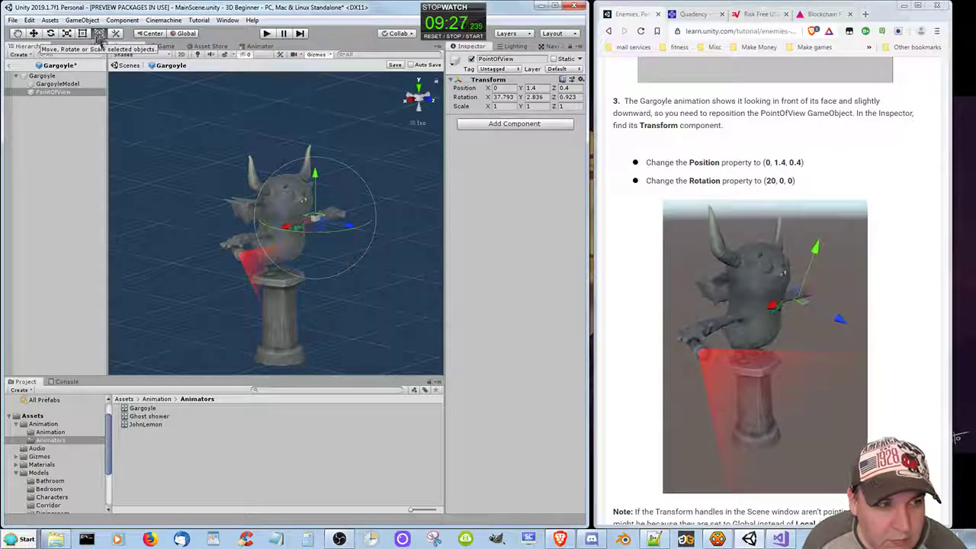
{"action": "left_click", "coordinate": [66, 34]}
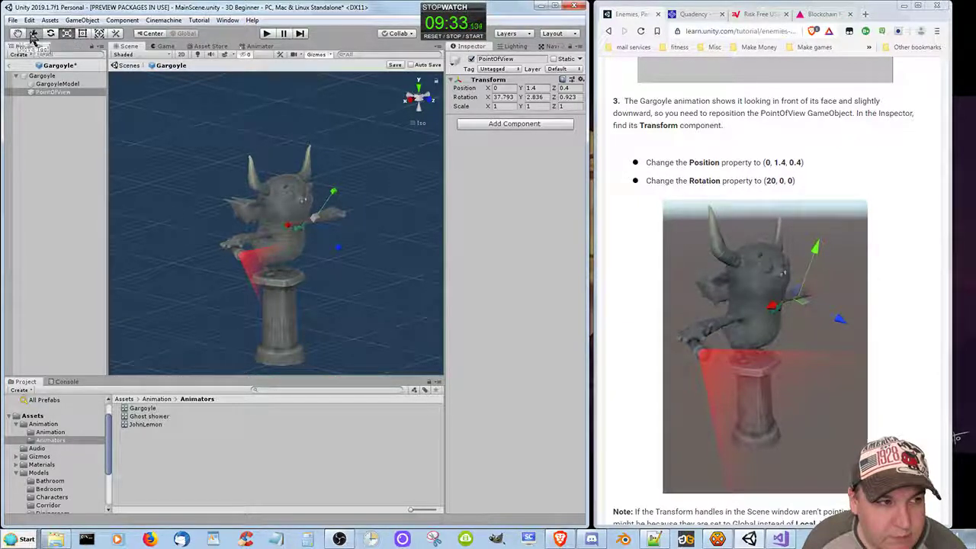
{"action": "left_click", "coordinate": [33, 34]}
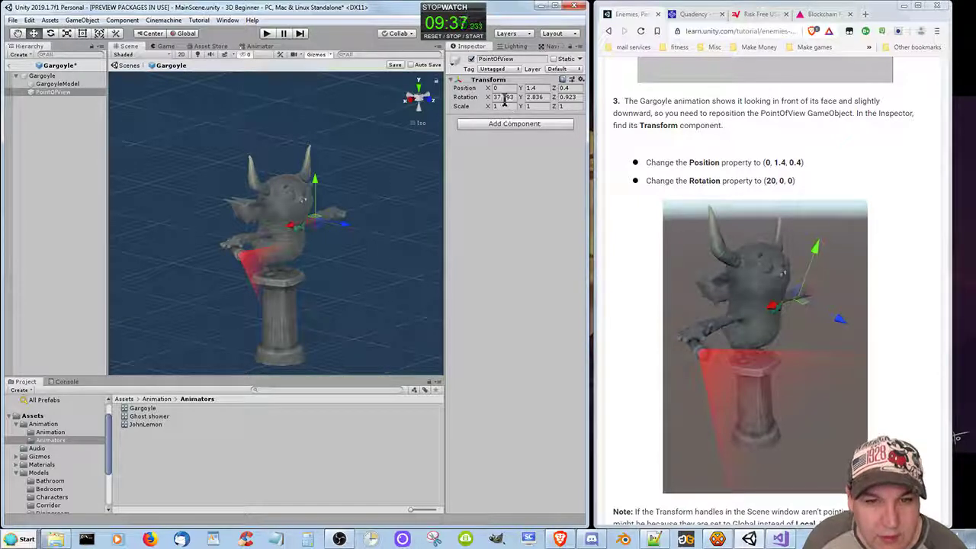
Restore PointOfView's rotation to X 20, Y 0 and Z 0
{"action": "double_click", "coordinate": [535, 96]}
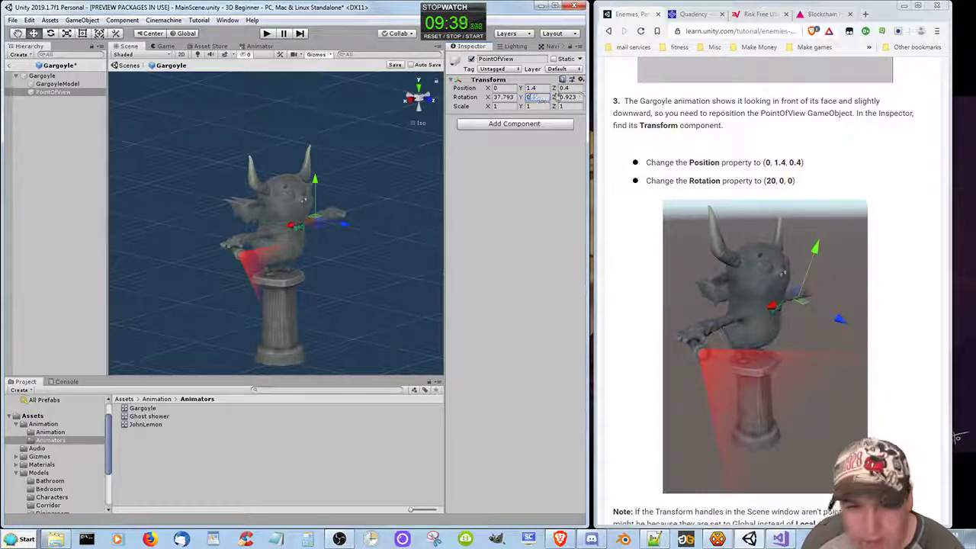
{"action": "type", "text": "0"}
{"action": "double_click", "coordinate": [571, 98]}
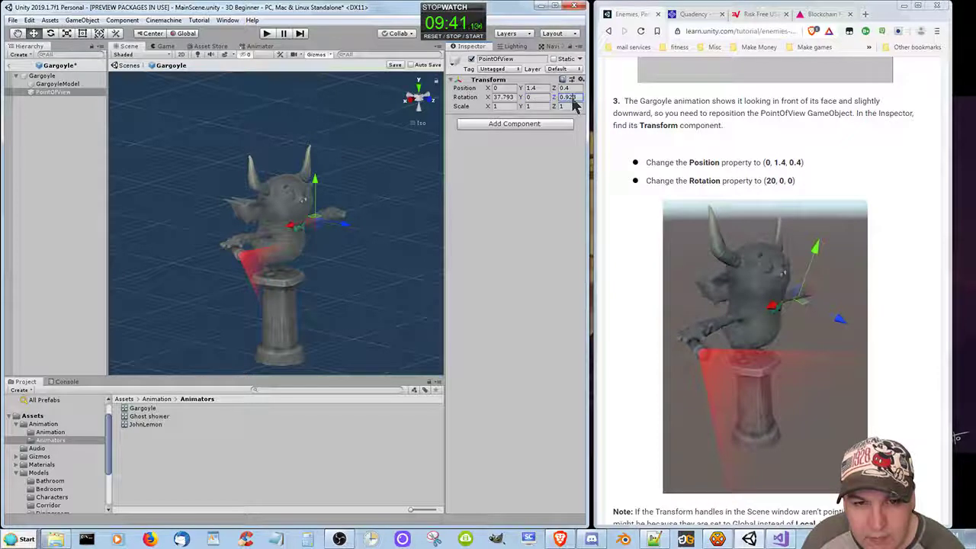
{"action": "double_click", "coordinate": [570, 97]}
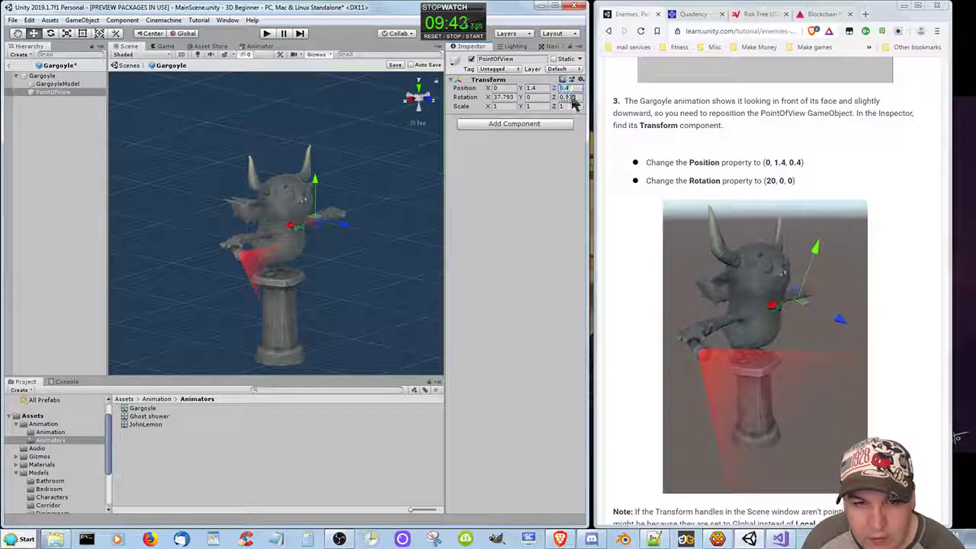
{"action": "type", "text": "0"}
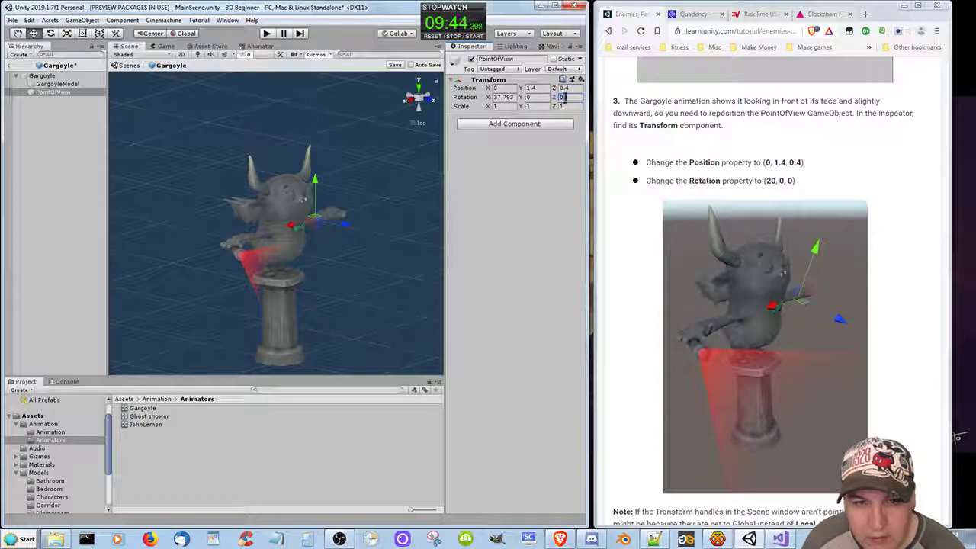
{"action": "double_click", "coordinate": [503, 97]}
{"action": "double_click", "coordinate": [501, 98]}
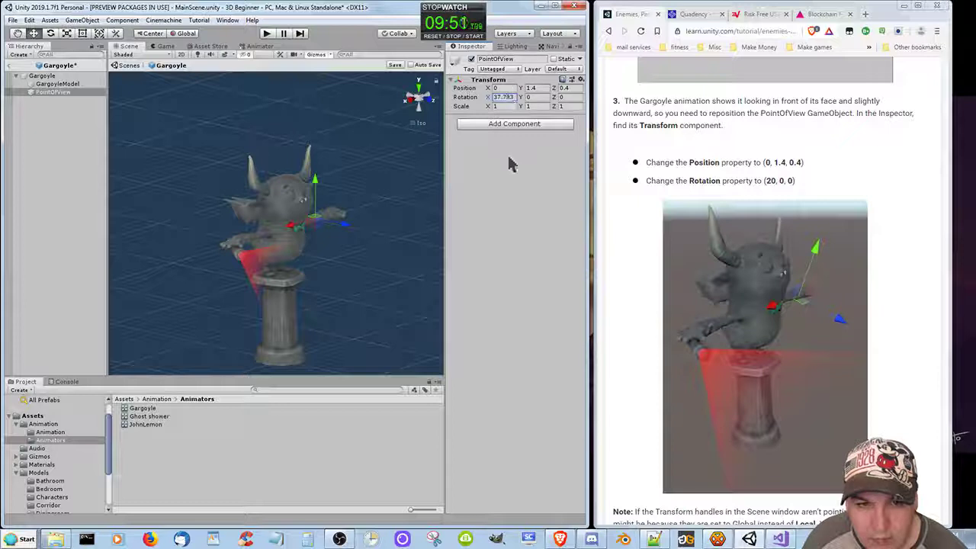
{"action": "triple_click", "coordinate": [503, 97]}
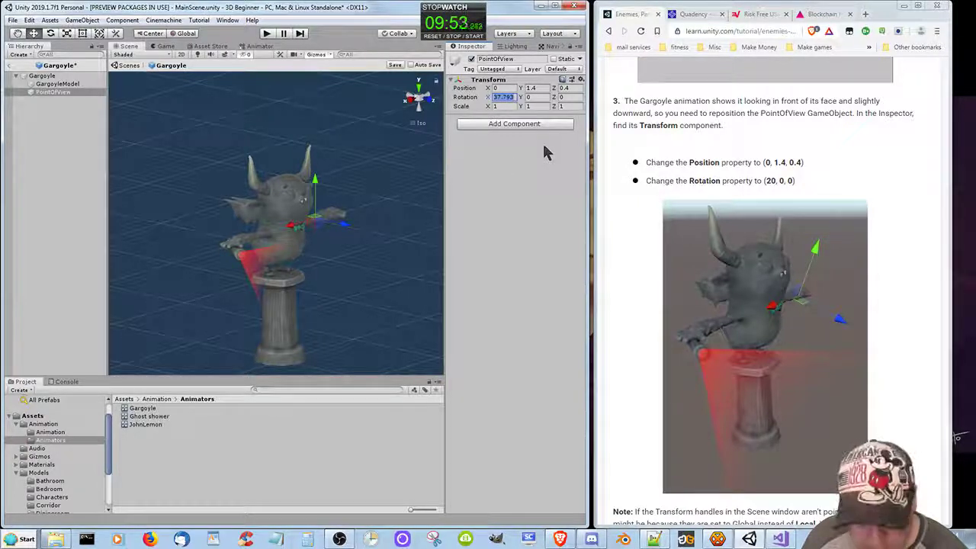
{"action": "type", "text": "20"}
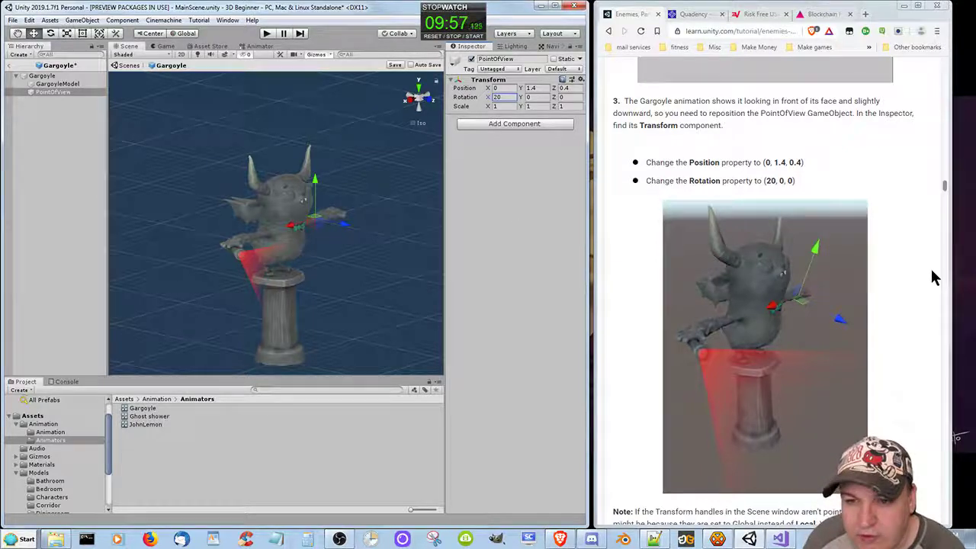
Switch the transform handles to Local orientation as the tutorial's note advises, and save the Gargoyle prefab
{"action": "scroll", "coordinate": [912, 238], "scroll_direction": "up", "scroll_amount": 5}
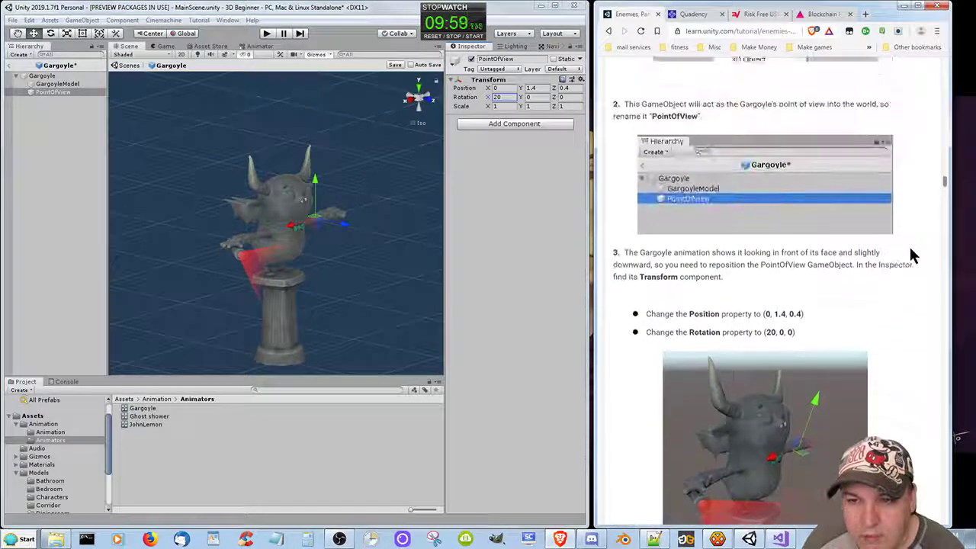
{"action": "scroll", "coordinate": [900, 263], "scroll_direction": "up", "scroll_amount": 2}
{"action": "scroll", "coordinate": [892, 279], "scroll_direction": "down", "scroll_amount": 6}
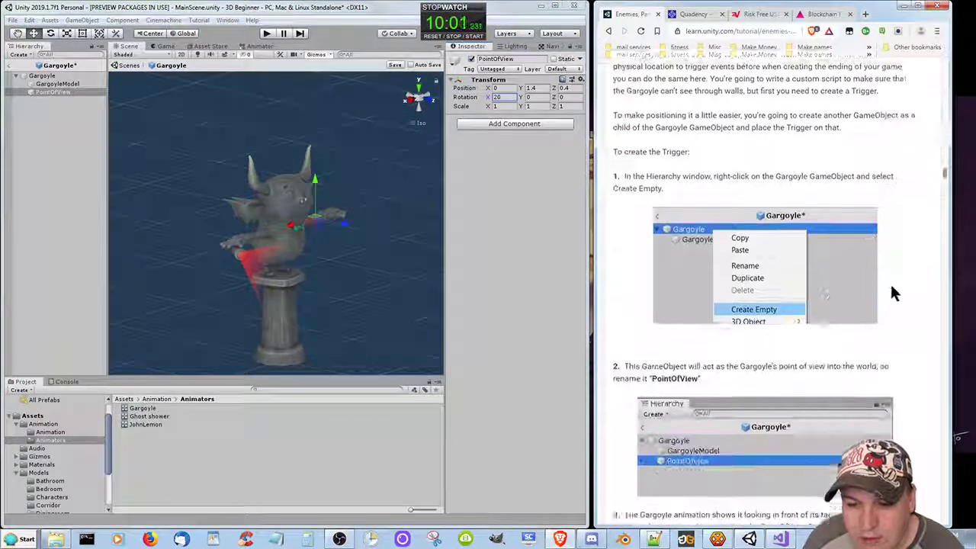
{"action": "scroll", "coordinate": [895, 281], "scroll_direction": "down", "scroll_amount": 8}
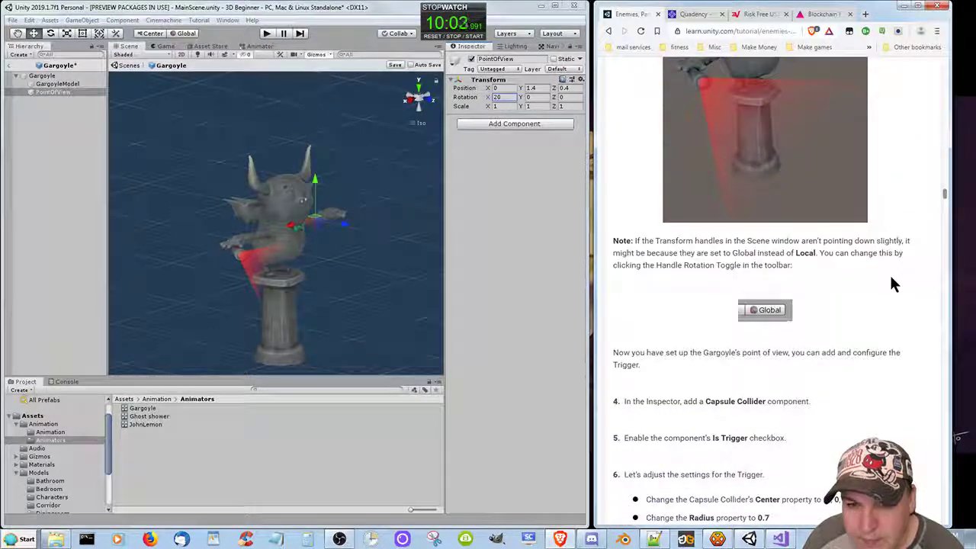
{"action": "scroll", "coordinate": [893, 284], "scroll_direction": "down", "scroll_amount": 2}
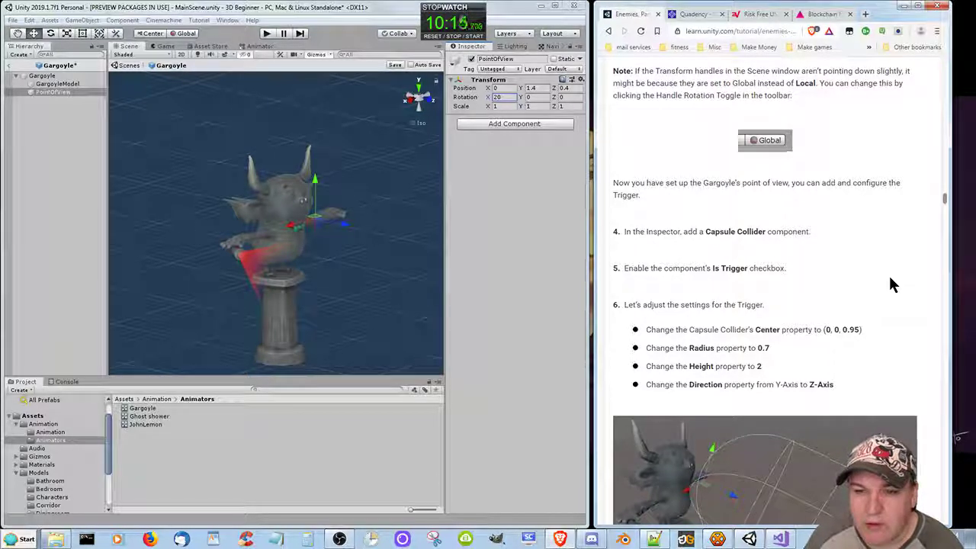
{"action": "left_click", "coordinate": [183, 33]}
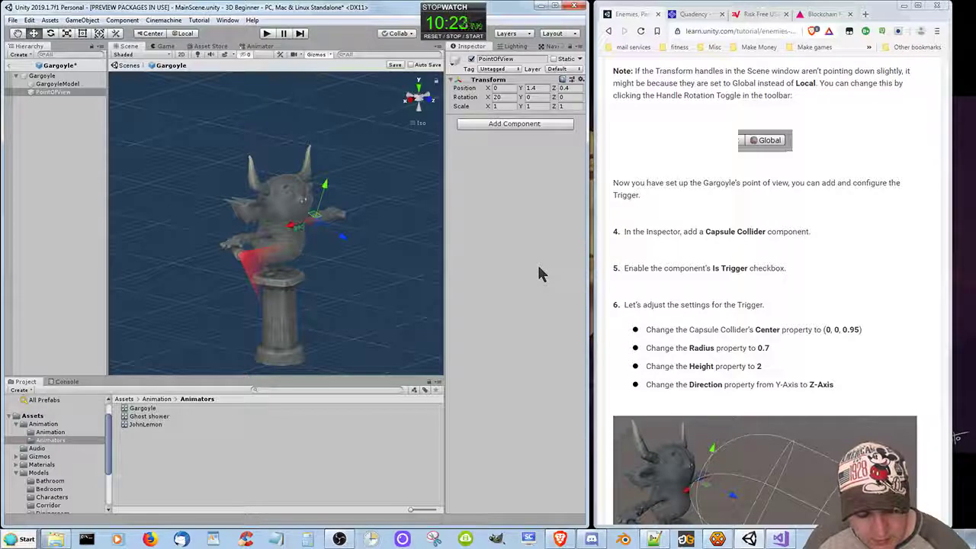
{"action": "key", "text": "ctrl+s"}
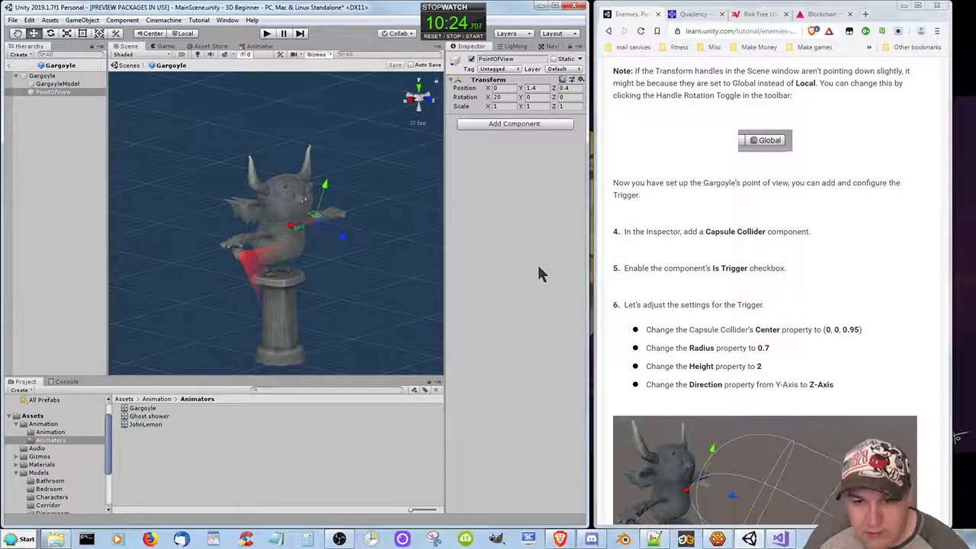
Add a Capsule Collider component to PointOfView and enable its Is Trigger option, following tutorial steps 4 and 5
{"action": "left_click", "coordinate": [843, 245]}
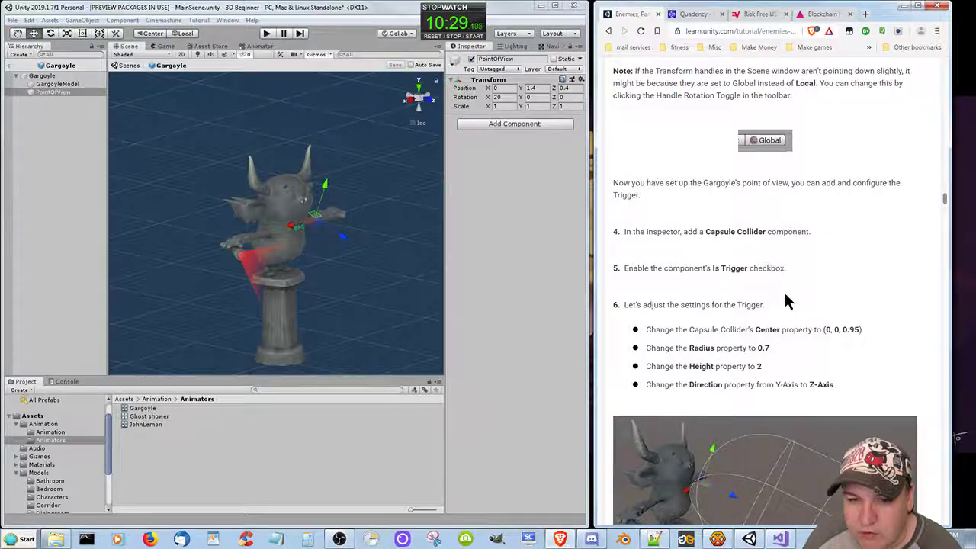
{"action": "scroll", "coordinate": [786, 295], "scroll_direction": "down", "scroll_amount": 1}
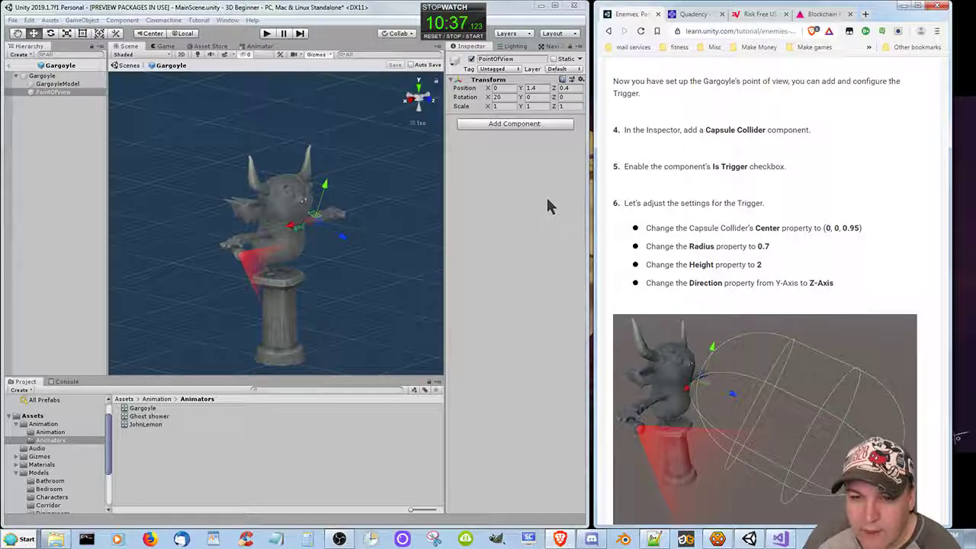
{"action": "left_click", "coordinate": [513, 124]}
{"action": "type", "text": "capsule"}
{"action": "left_click", "coordinate": [515, 160]}
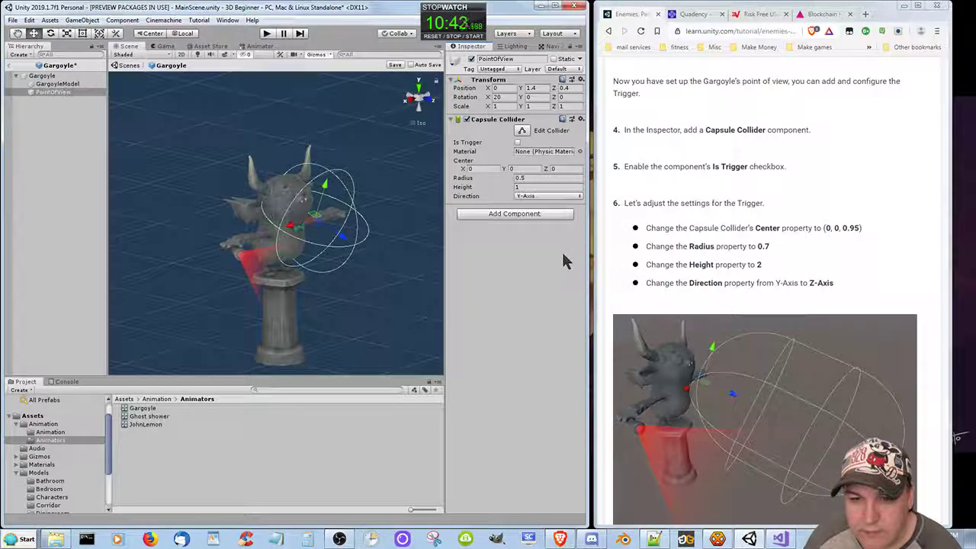
{"action": "left_click", "coordinate": [518, 144]}
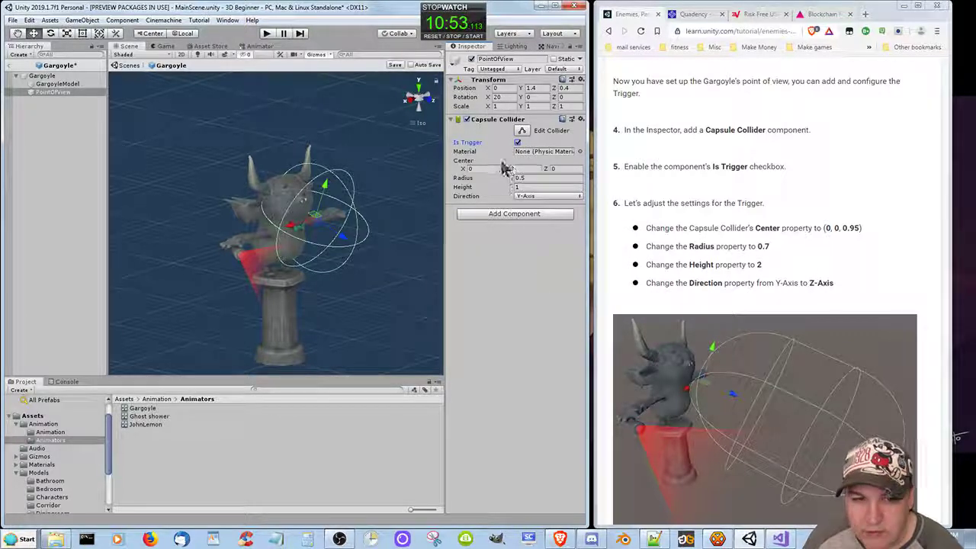
Set the Capsule Collider's center Z to 0.95 and its radius to 0.7
{"action": "left_click", "coordinate": [568, 169]}
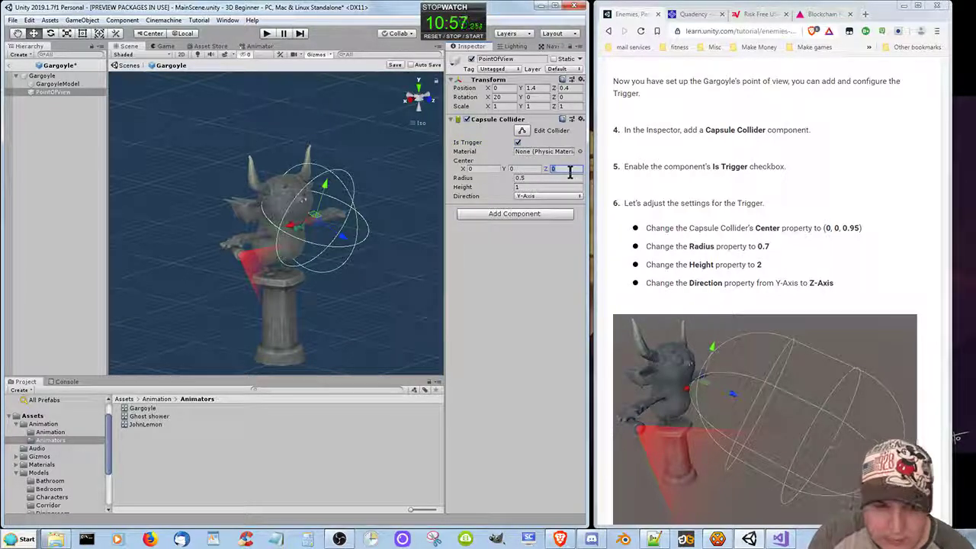
{"action": "type", "text": "0.95"}
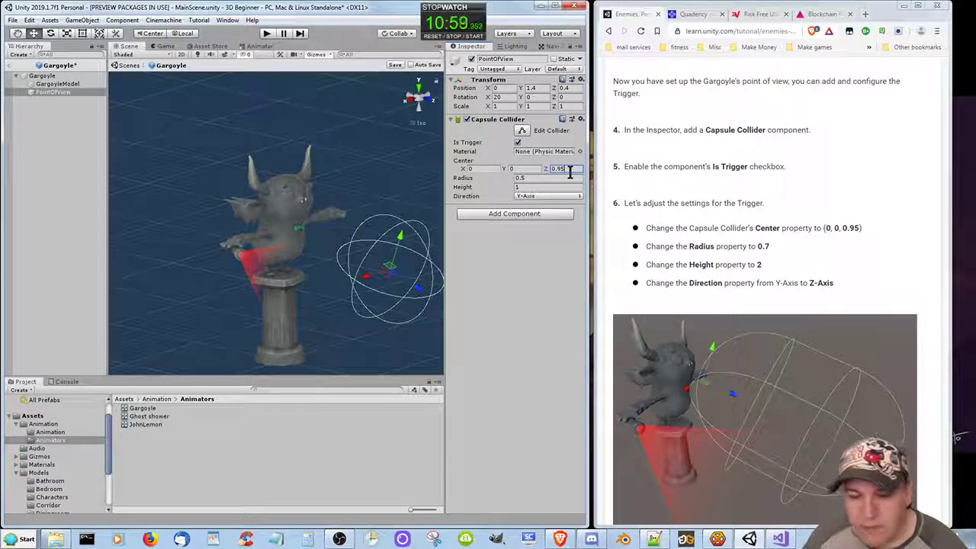
{"action": "left_click", "coordinate": [532, 178]}
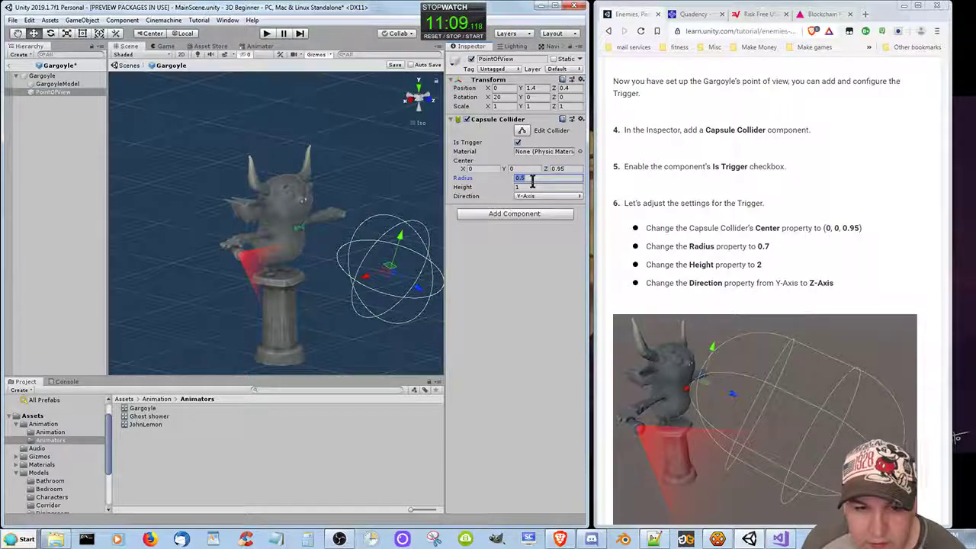
{"action": "type", "text": "0.7"}
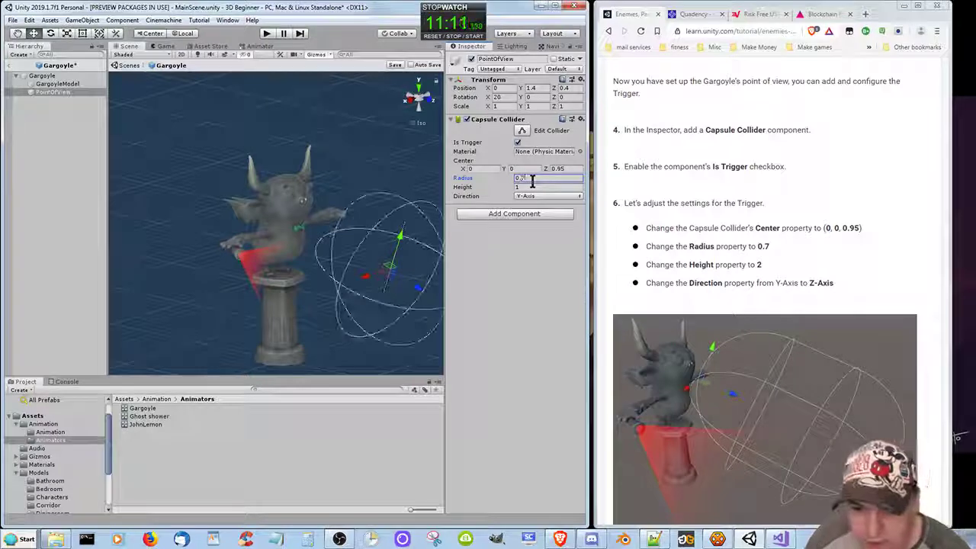
Set the Capsule Collider's height to 2 and its direction to Z-Axis
{"action": "left_click", "coordinate": [537, 189]}
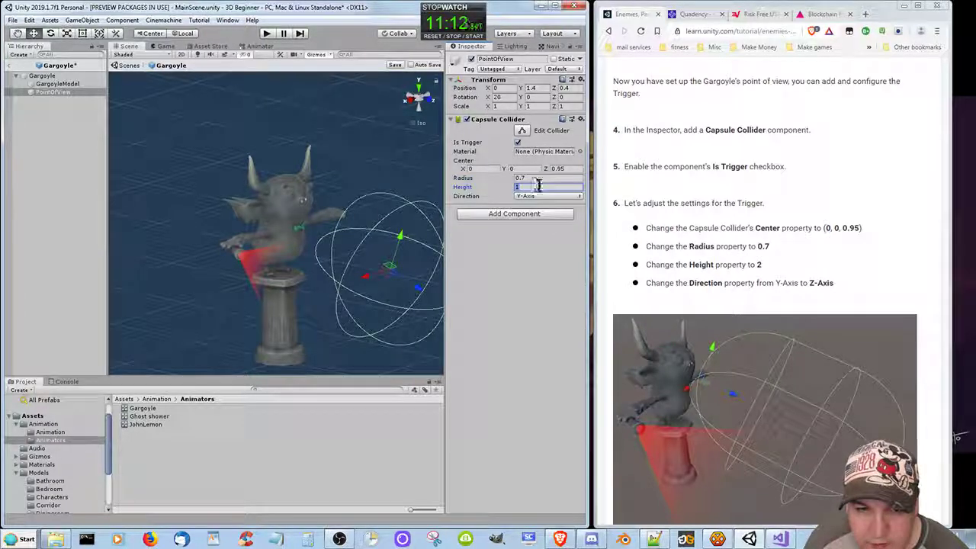
{"action": "type", "text": "2"}
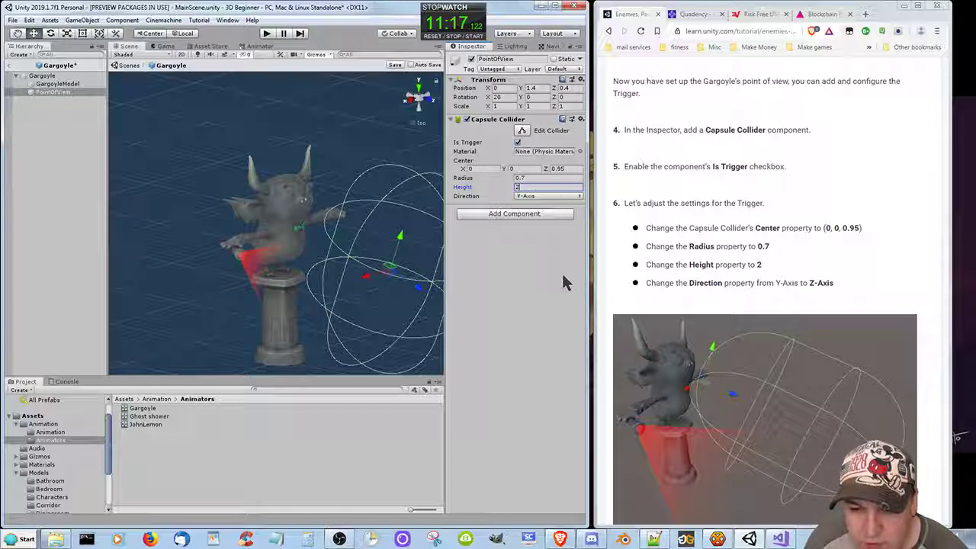
{"action": "left_click", "coordinate": [540, 196]}
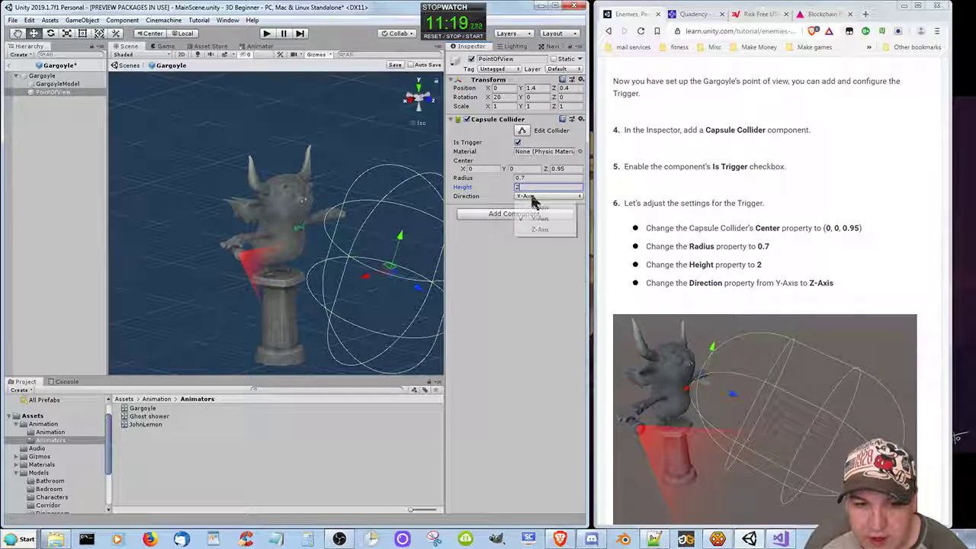
{"action": "left_click", "coordinate": [540, 230]}
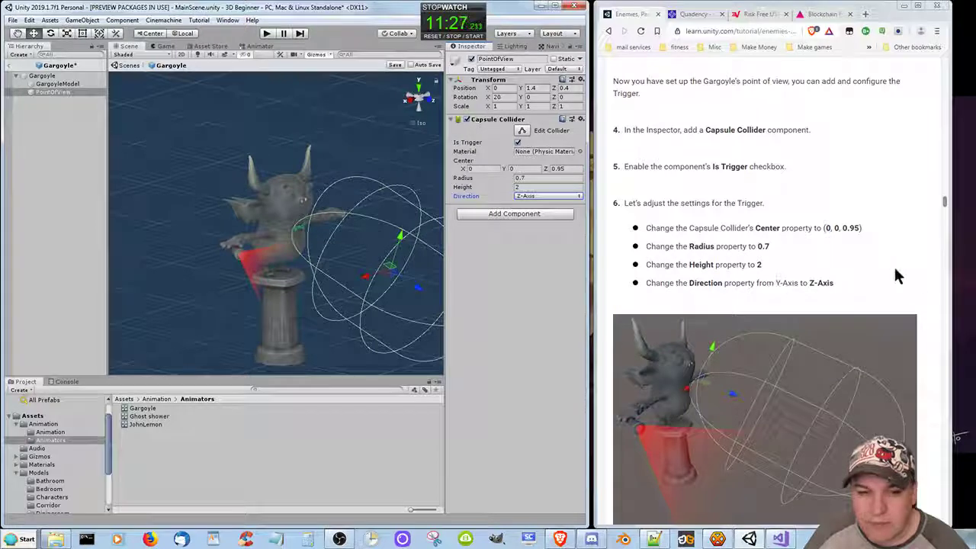
Review the rest of tutorial step 6 on the collider settings and mark that tutorial section as completed
{"action": "scroll", "coordinate": [895, 282], "scroll_direction": "down", "scroll_amount": 1}
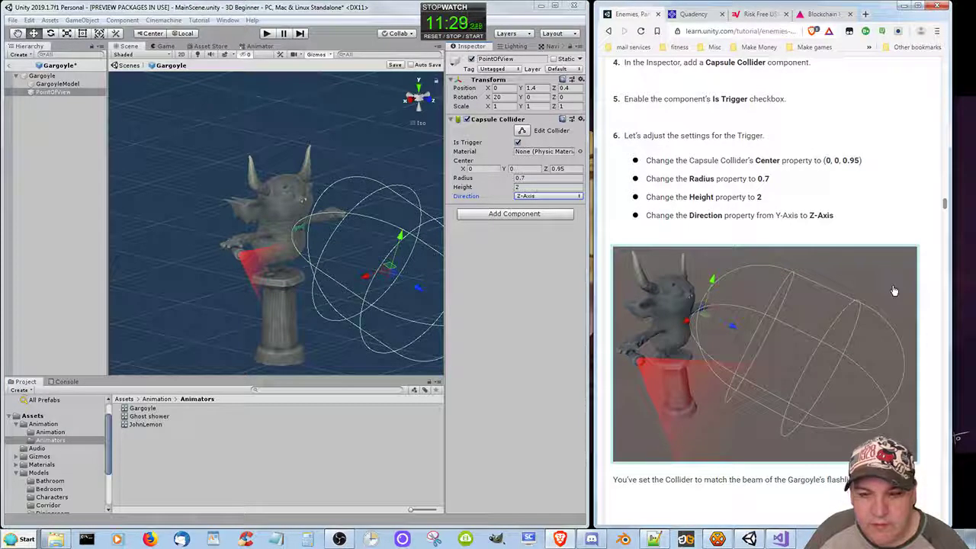
{"action": "scroll", "coordinate": [896, 291], "scroll_direction": "down", "scroll_amount": 1}
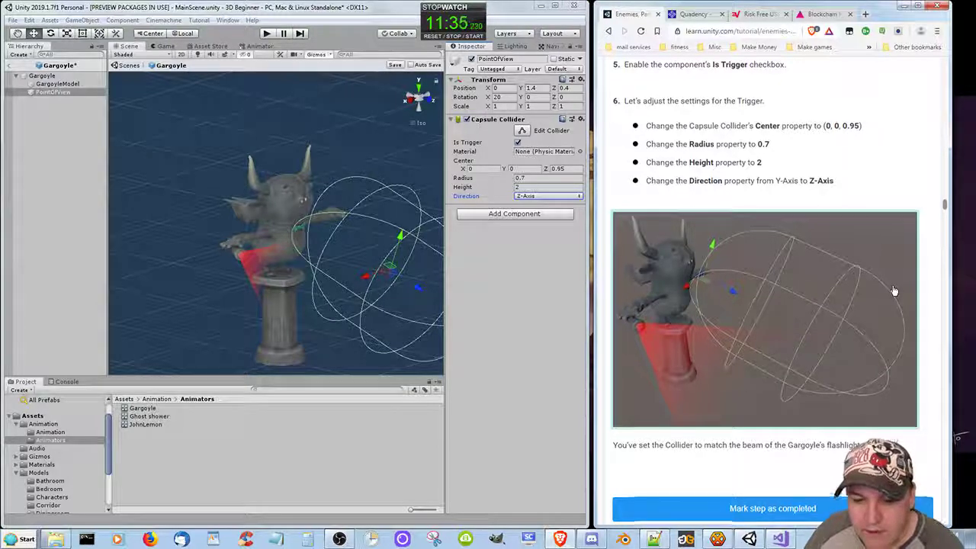
{"action": "scroll", "coordinate": [895, 291], "scroll_direction": "down", "scroll_amount": 2}
{"action": "left_click", "coordinate": [785, 409]}
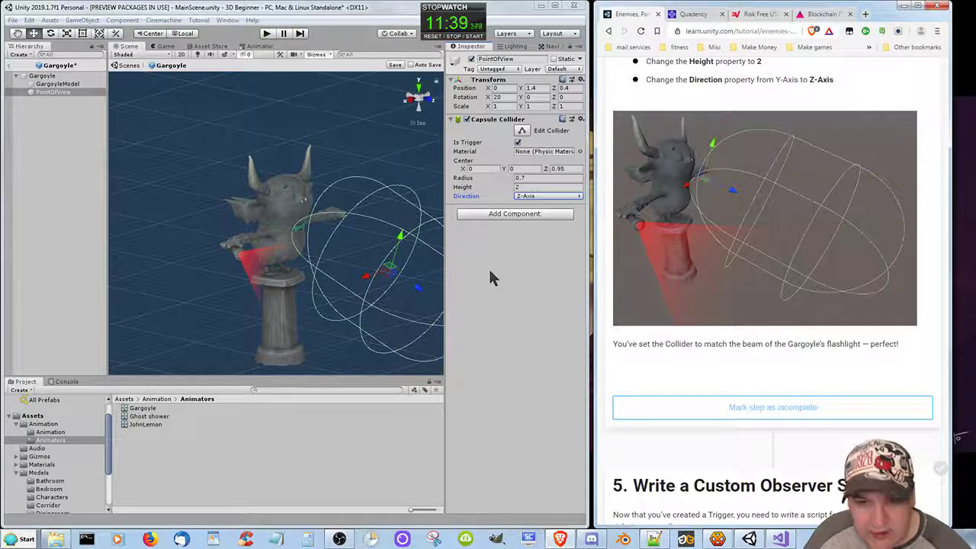
Save the Gargoyle prefab, cancelling the browser's dialog for saving the tutorial page
{"action": "key", "text": "ctrl+s"}
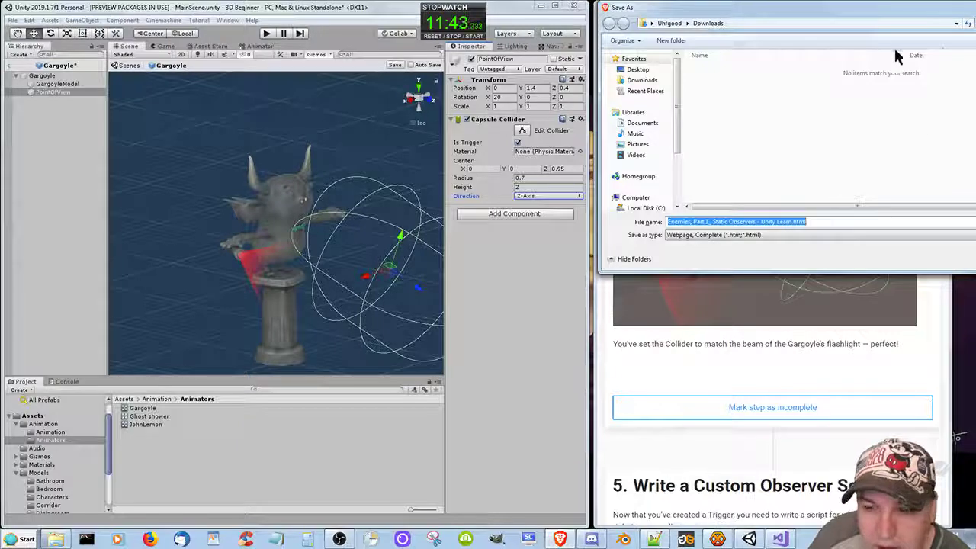
{"action": "left_click", "coordinate": [906, 367]}
{"action": "left_click", "coordinate": [906, 366]}
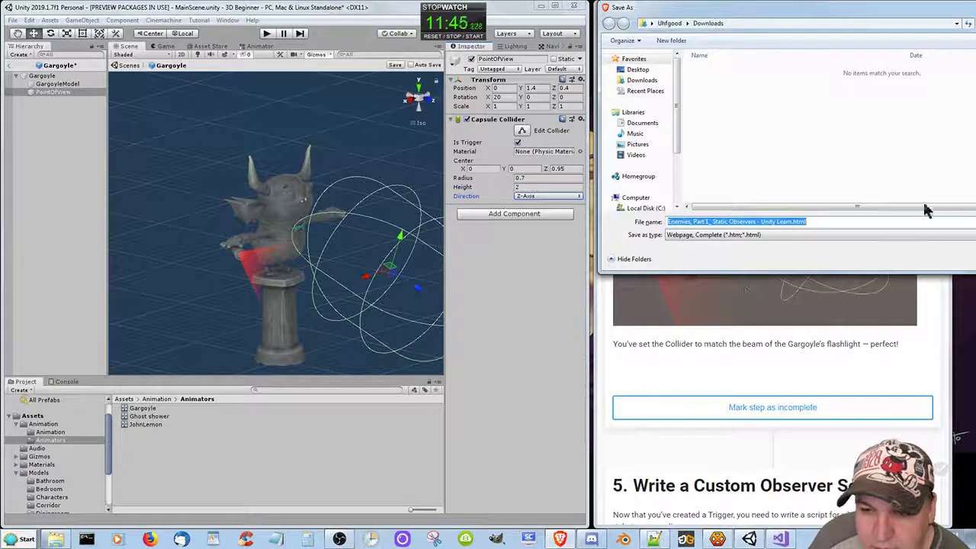
{"action": "left_click_drag", "start_coordinate": [955, 6], "coordinate": [846, 6]}
{"action": "left_click", "coordinate": [937, 260]}
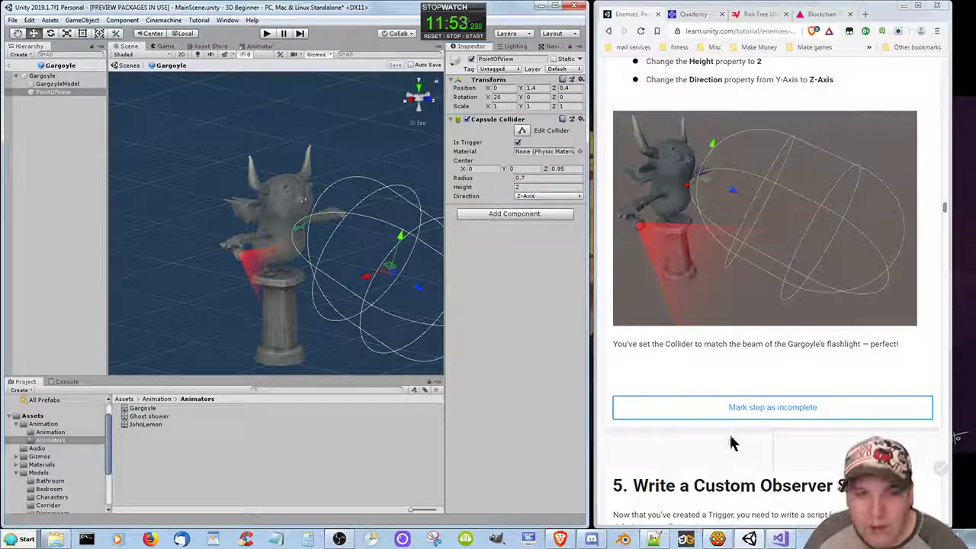
Return from the Gargoyle prefab to MainScene, and reset and close the stopwatch
{"action": "left_click", "coordinate": [433, 37]}
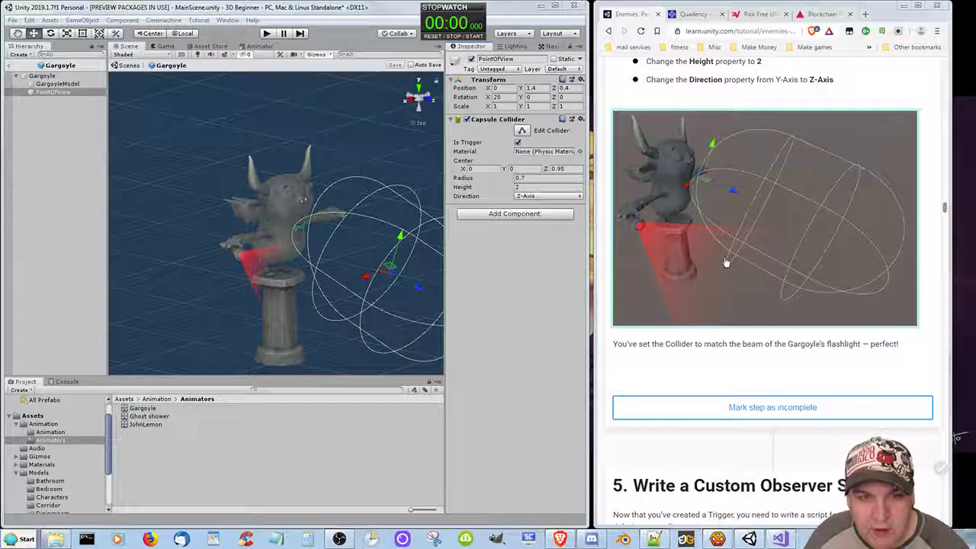
{"action": "left_click", "coordinate": [240, 11]}
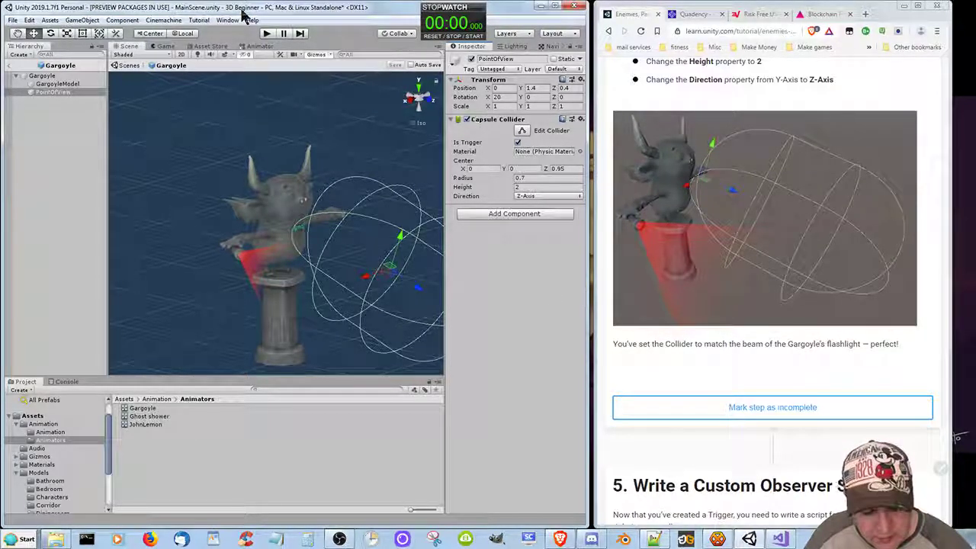
{"action": "left_click", "coordinate": [16, 66]}
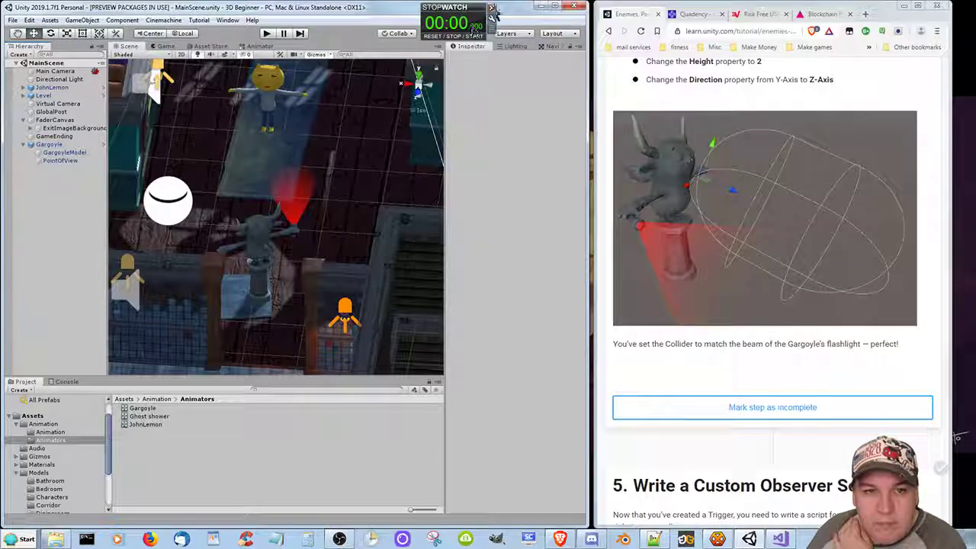
{"action": "left_click", "coordinate": [492, 11]}
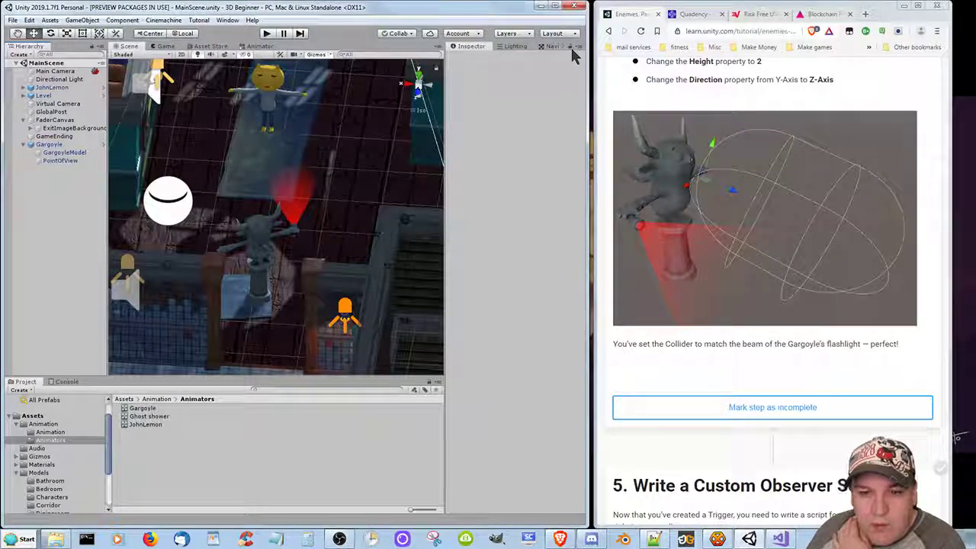